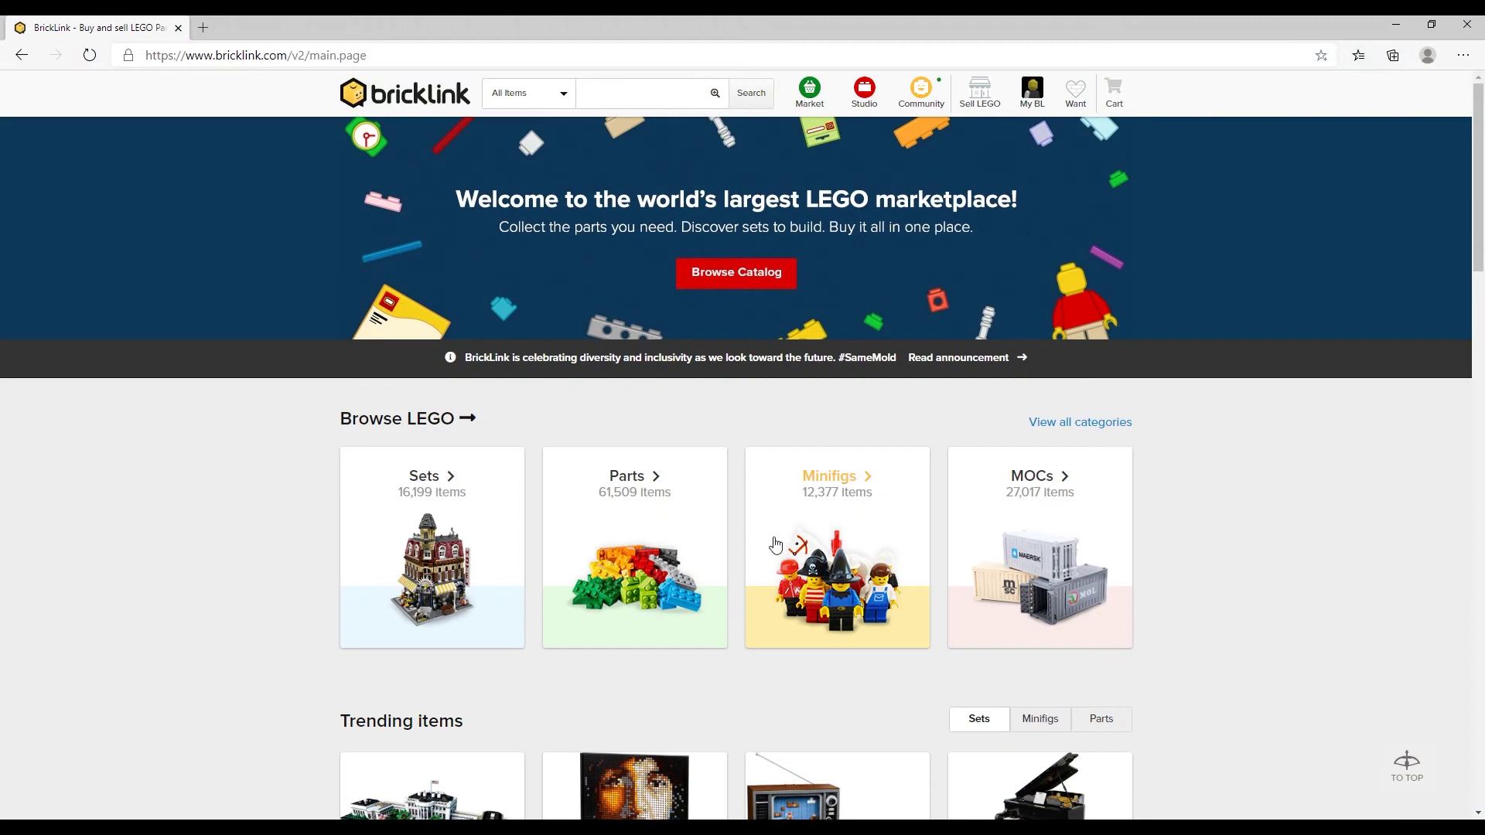
- Open the Store topic in the BrickLink Help Center to look up the seller help articles
mouse_move(979, 111)
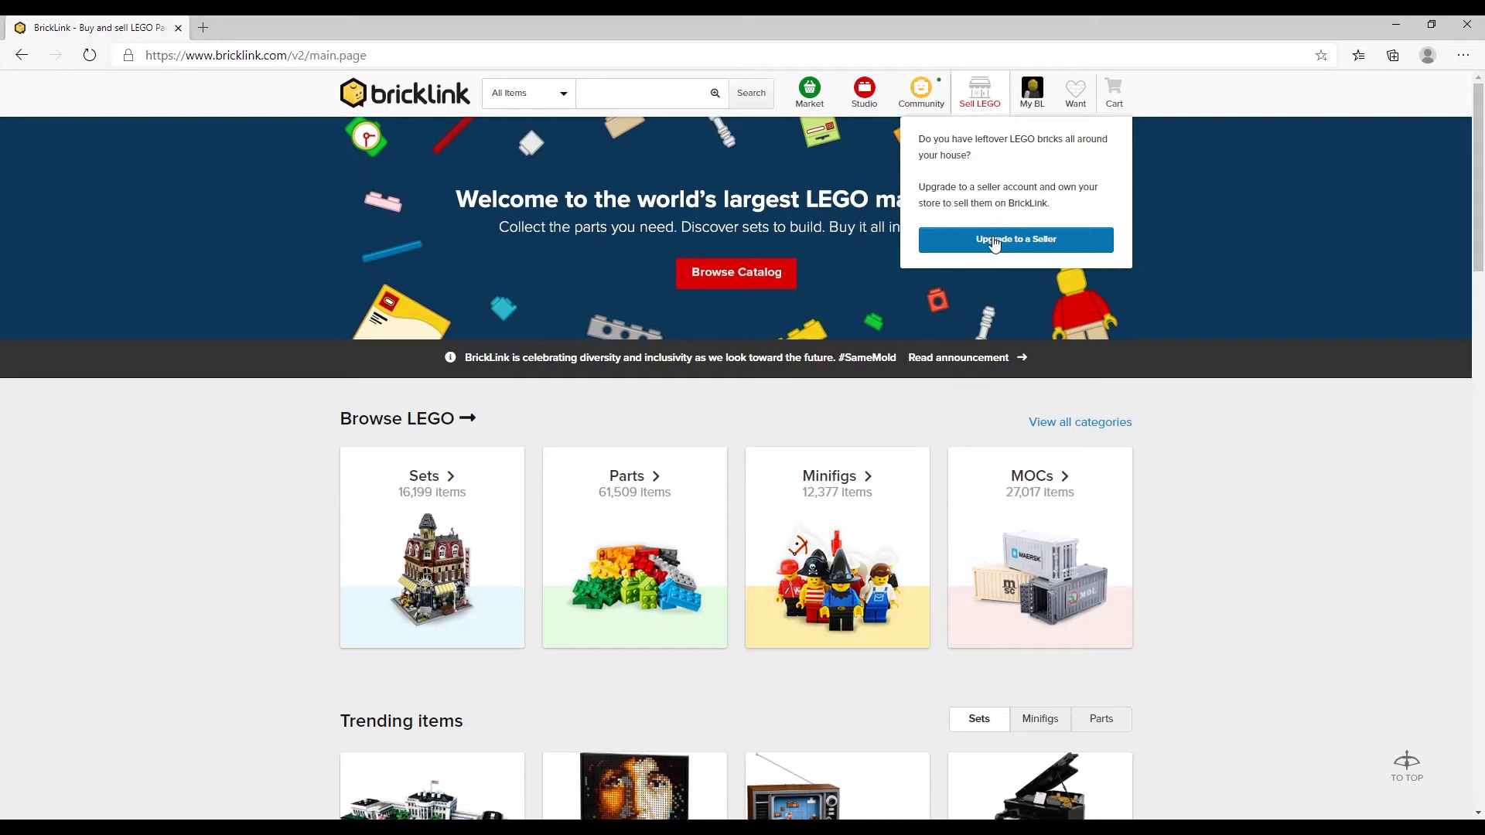
scroll(1241, 490, "down", 20)
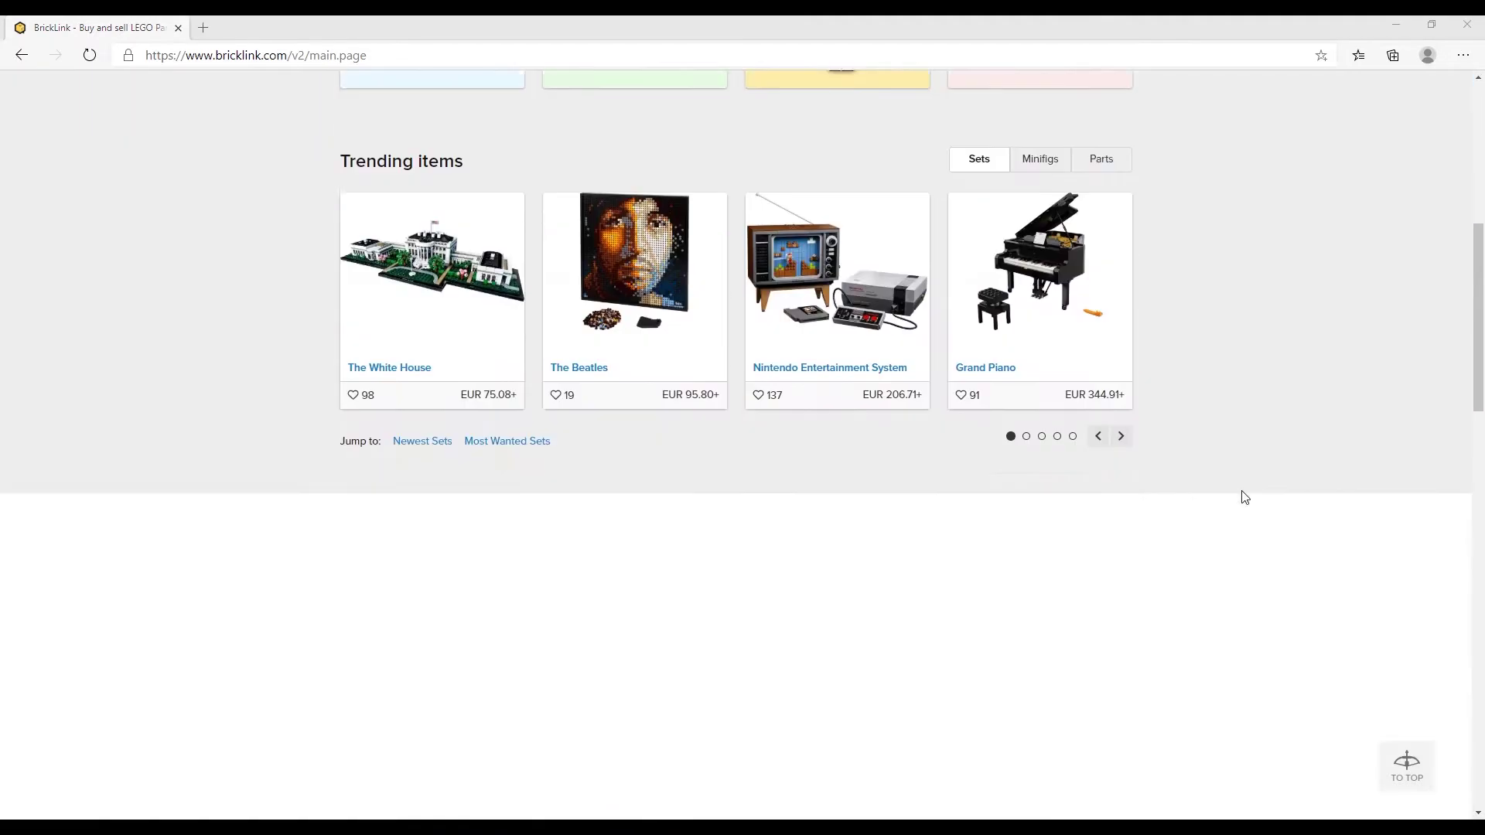
scroll(1241, 497, "down", 5)
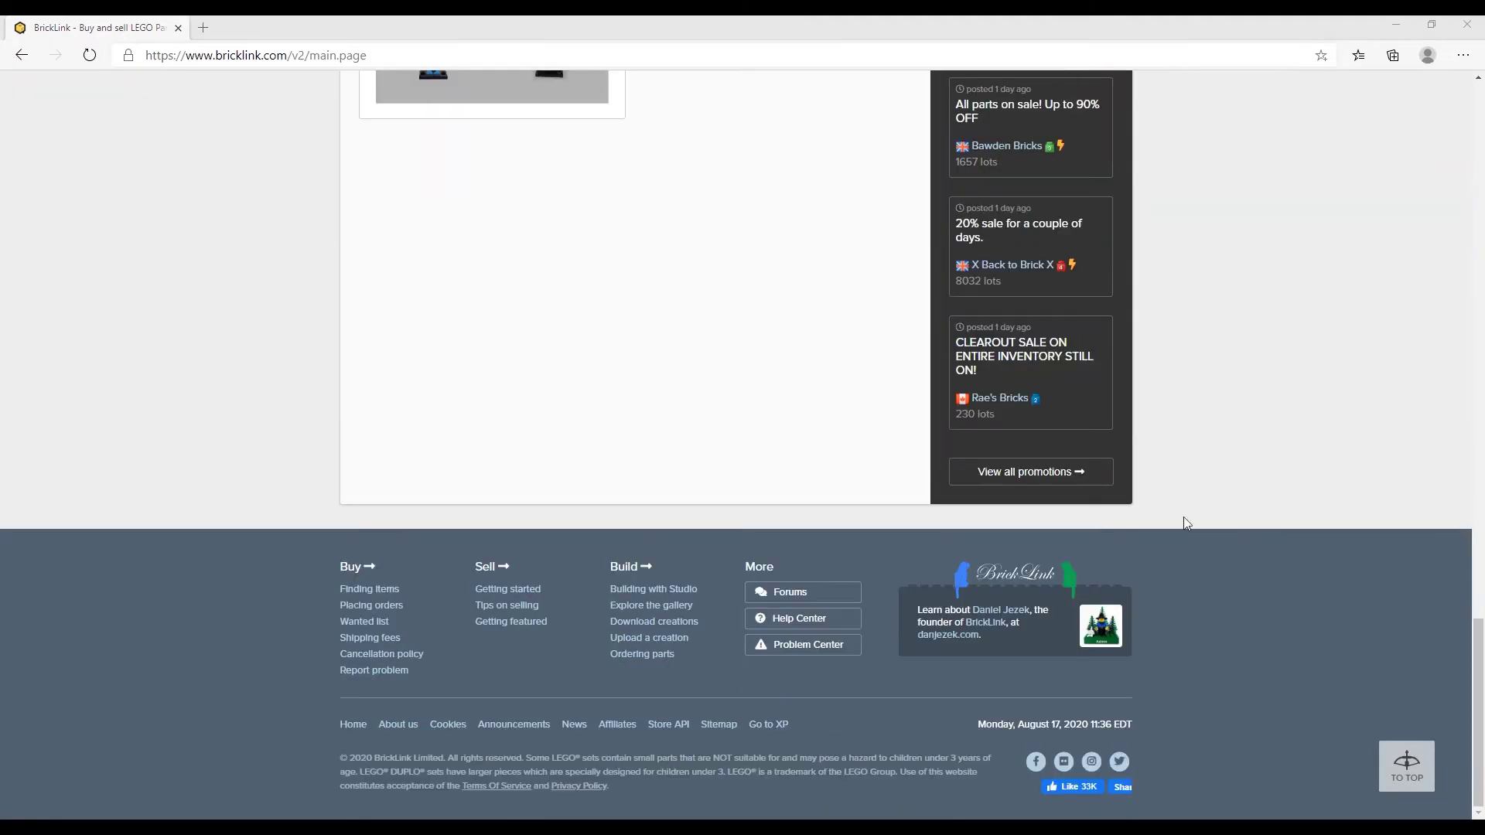
left_click(828, 618)
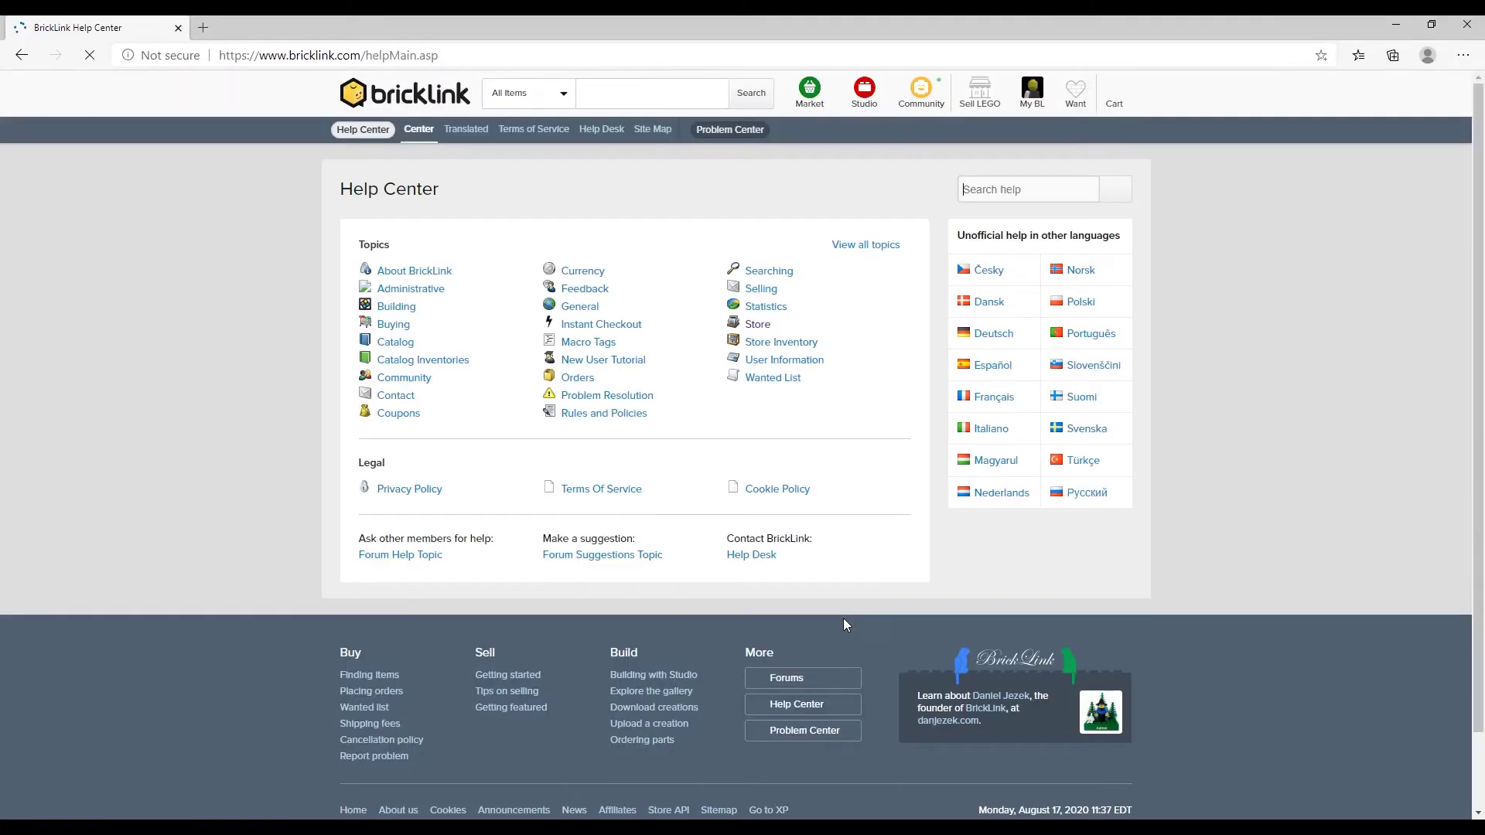
left_click(754, 328)
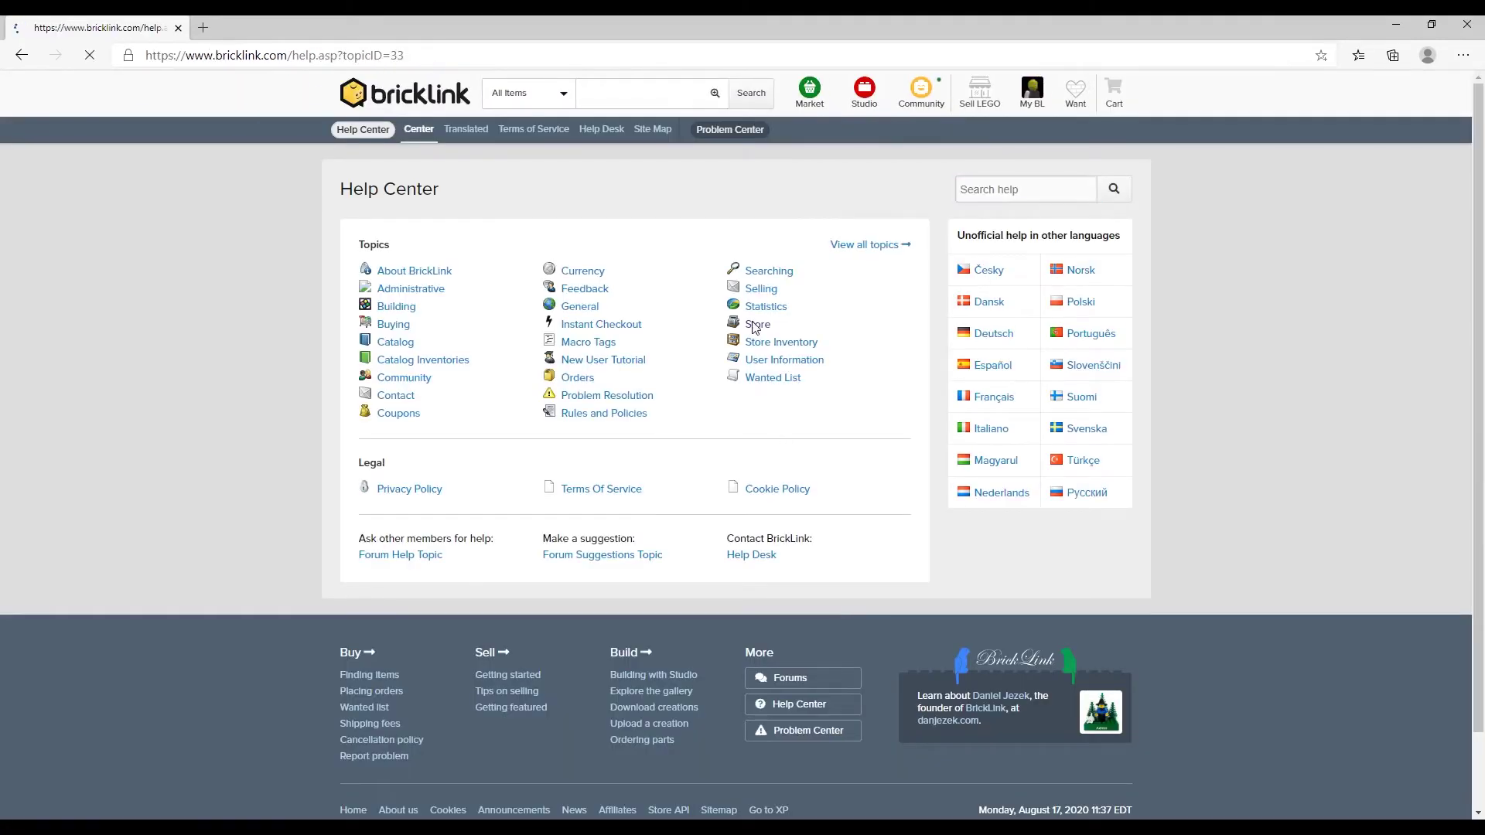
left_click(464, 311)
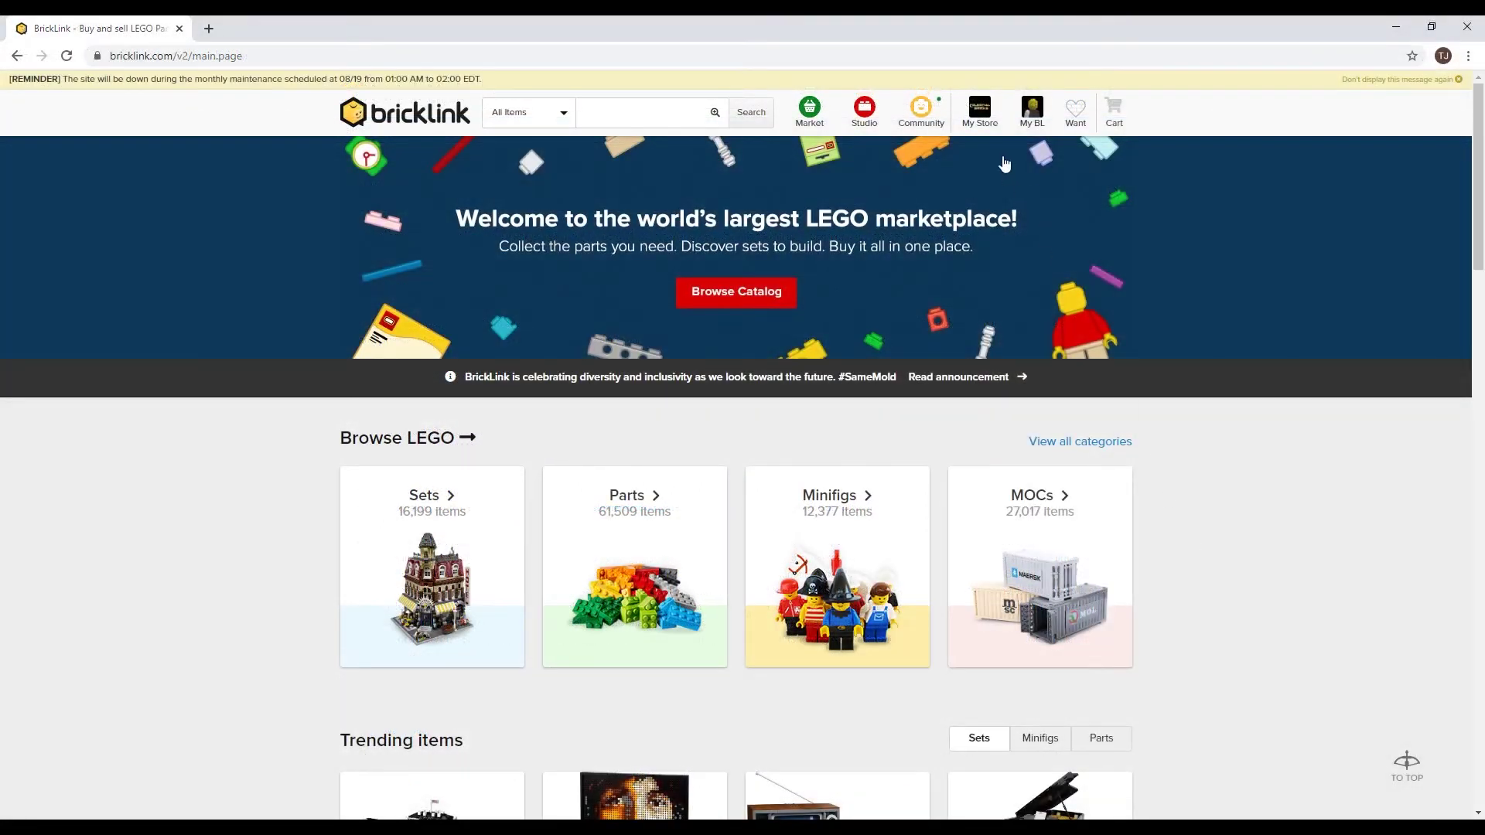
- Open the shipping methods page in the settings of the Celestial Bricks store
mouse_move(986, 128)
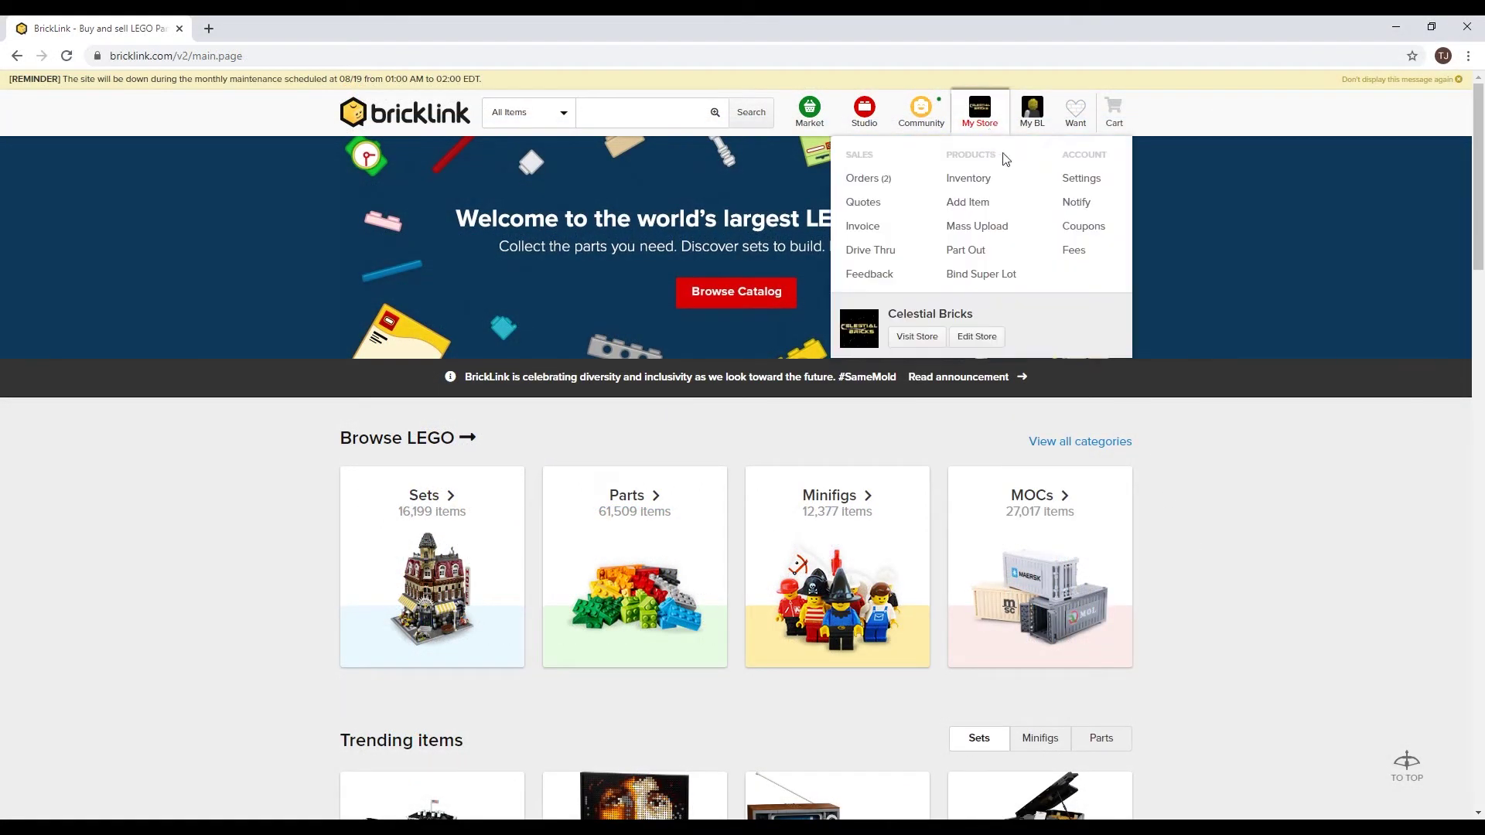
left_click(1074, 182)
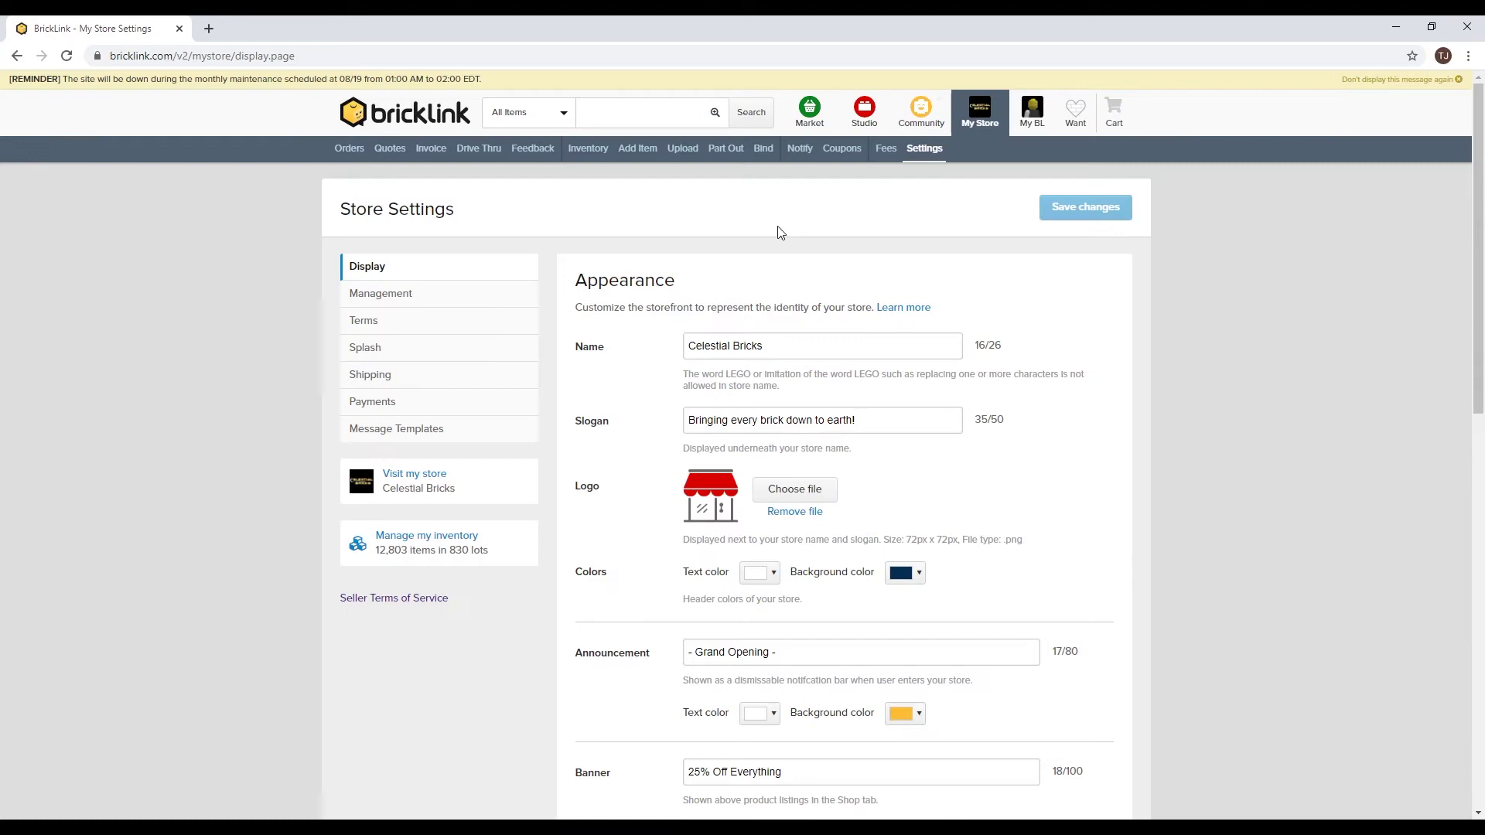
left_click(371, 375)
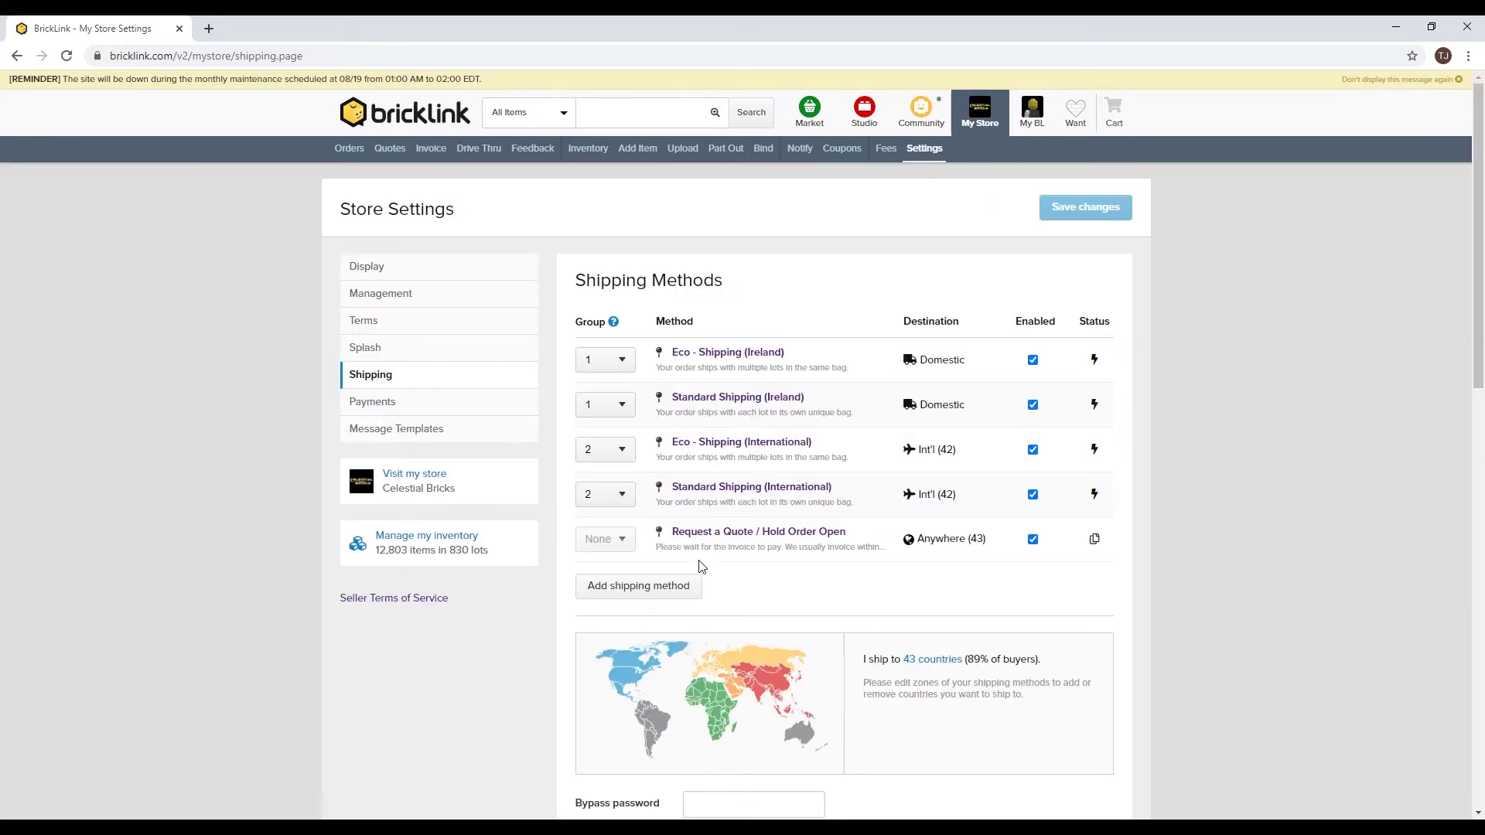
- Create a custom shipping method named "test" and review its settings page
left_click(680, 593)
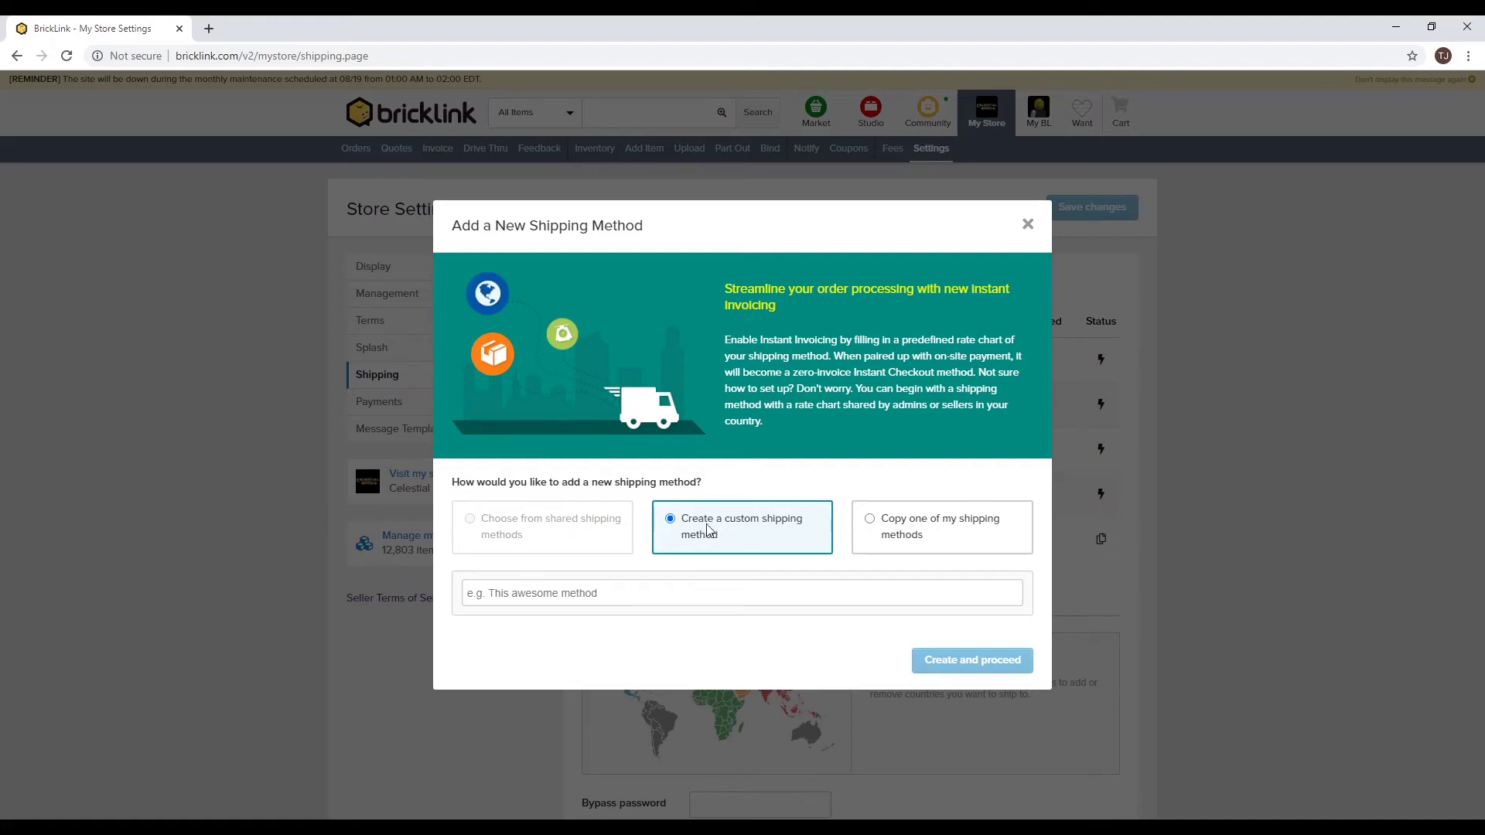
left_click(703, 593)
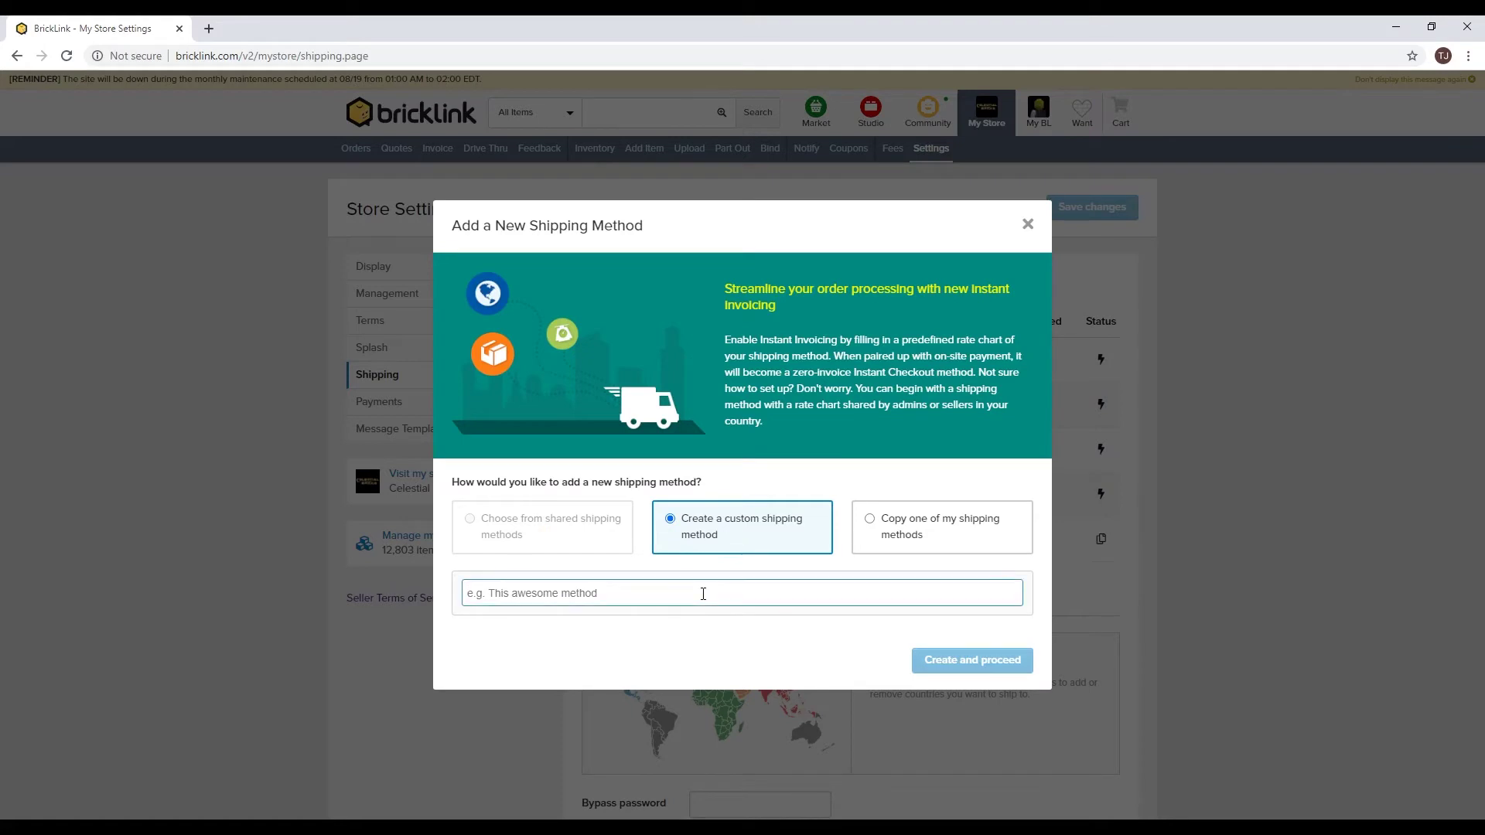
type("test")
left_click(945, 661)
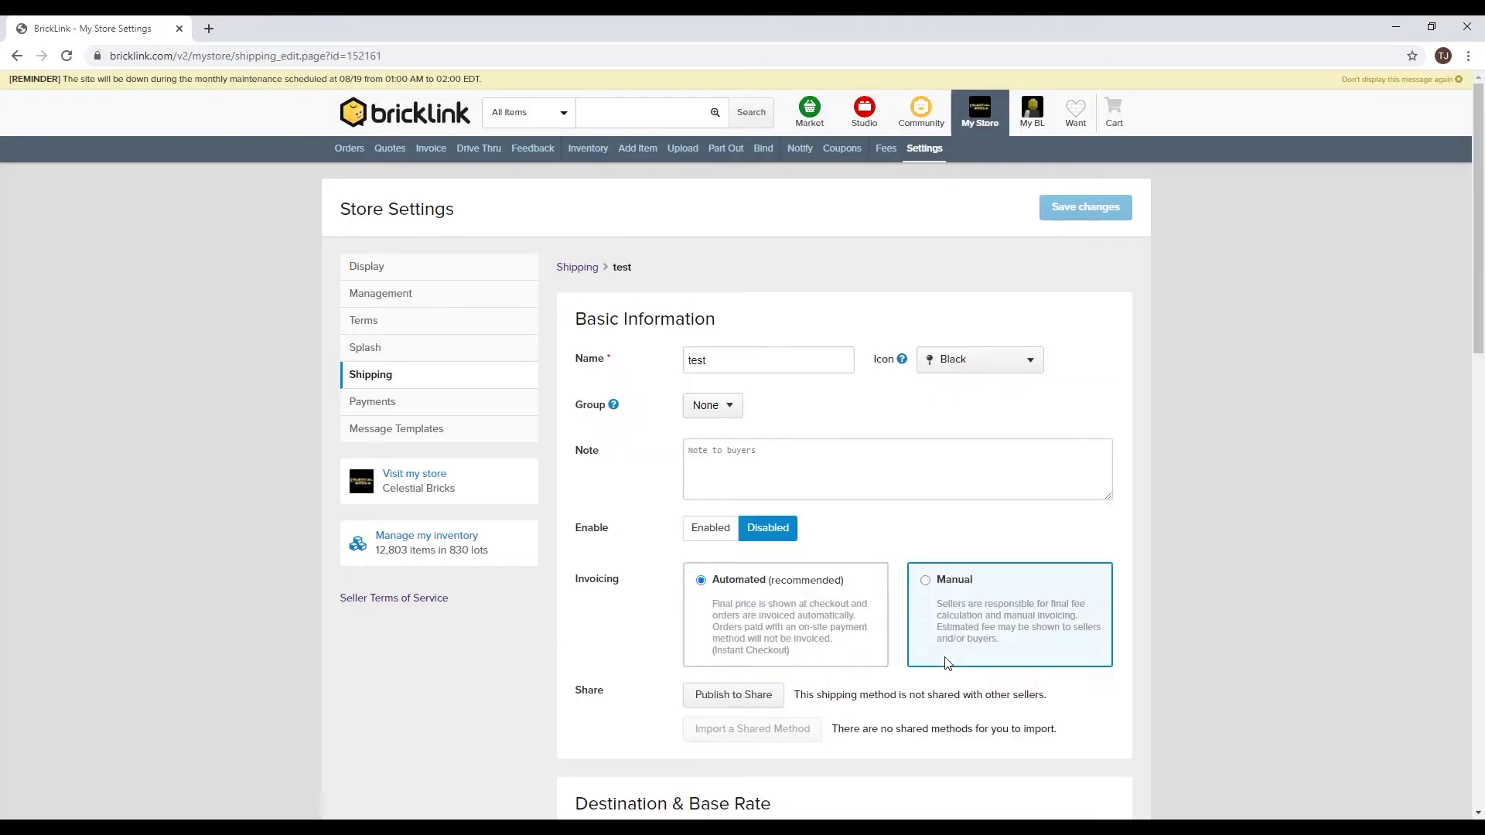
scroll(939, 666, "down", 7)
scroll(931, 669, "up", 7)
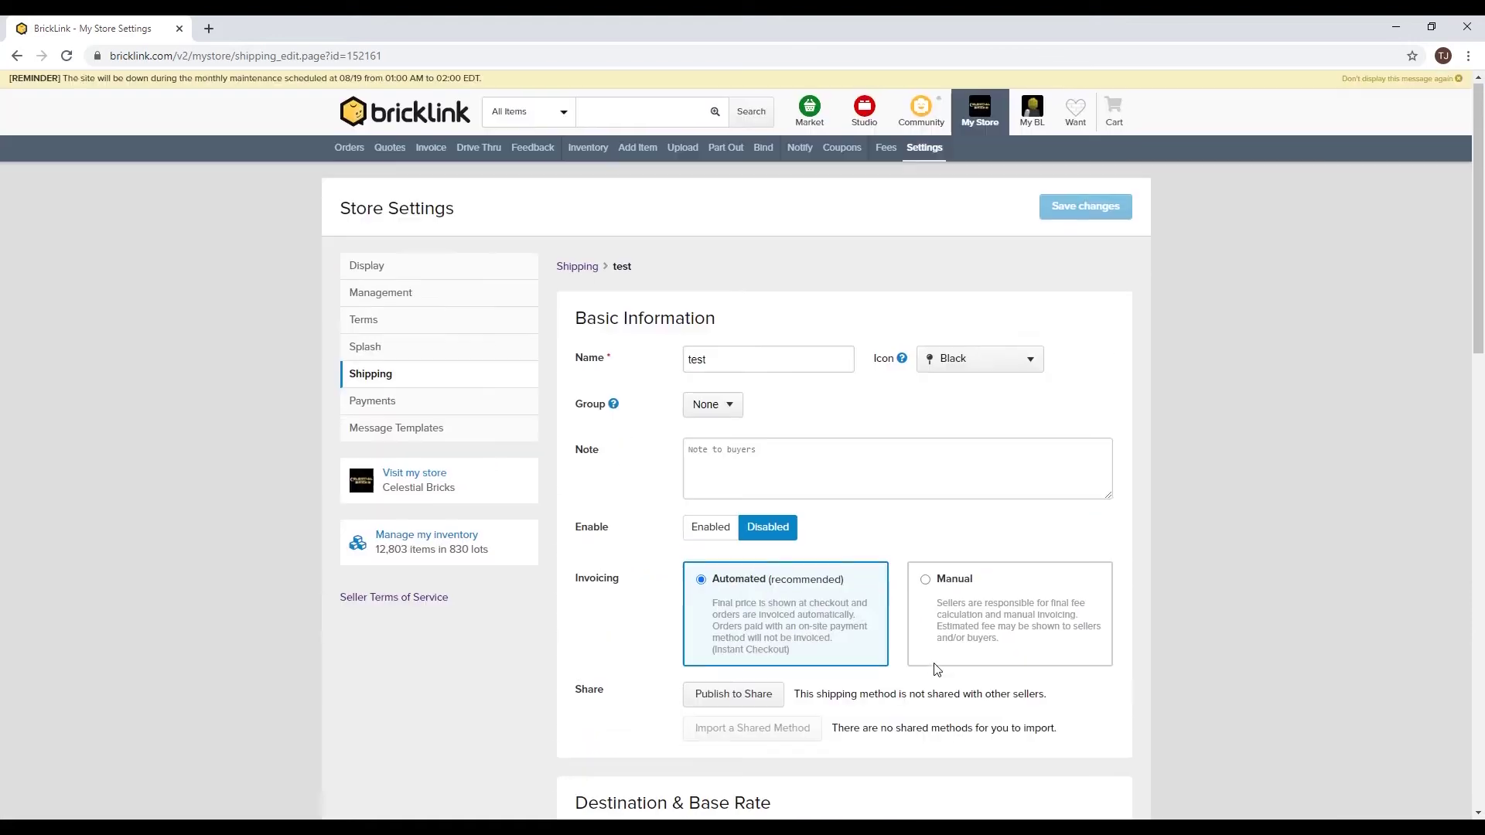
- Return to the shipping methods list, enable the "test" method and save the changes
left_click(401, 385)
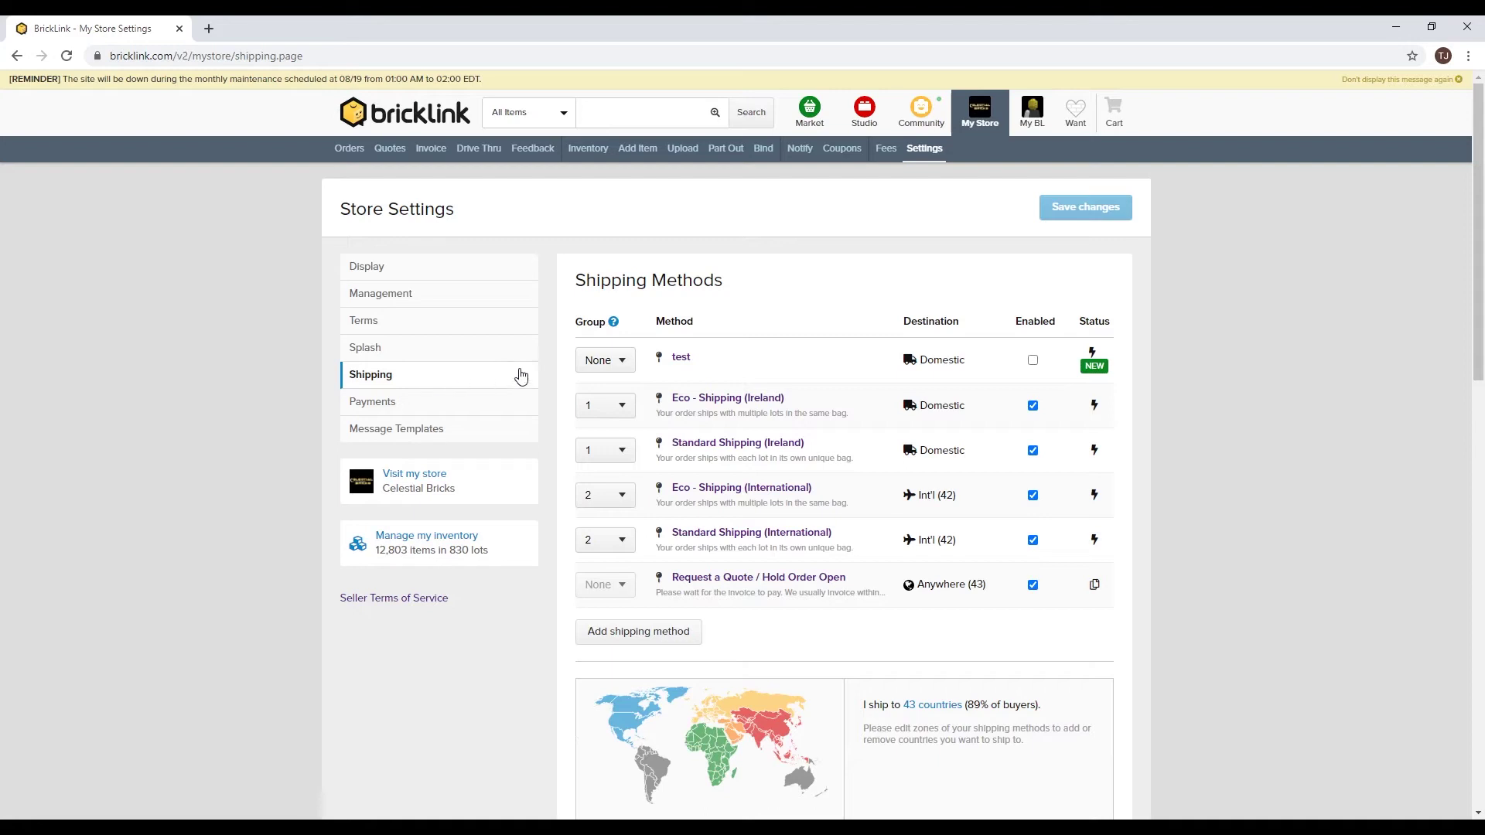
left_click(1033, 361)
left_click(1070, 205)
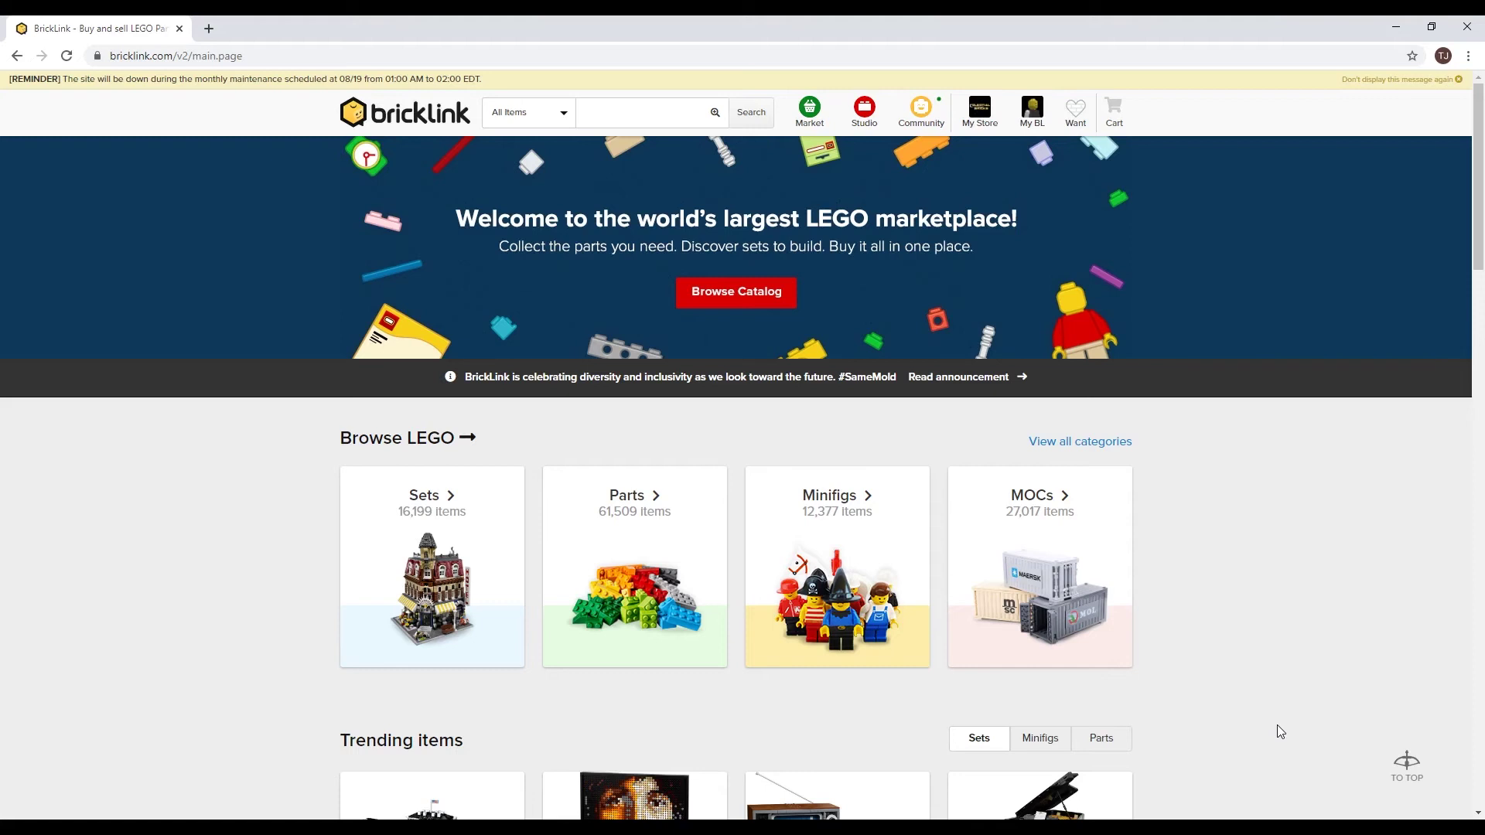
- Search the catalog for 8081 and open the Extreme Cruiser set's page
left_click(607, 111)
type("8081")
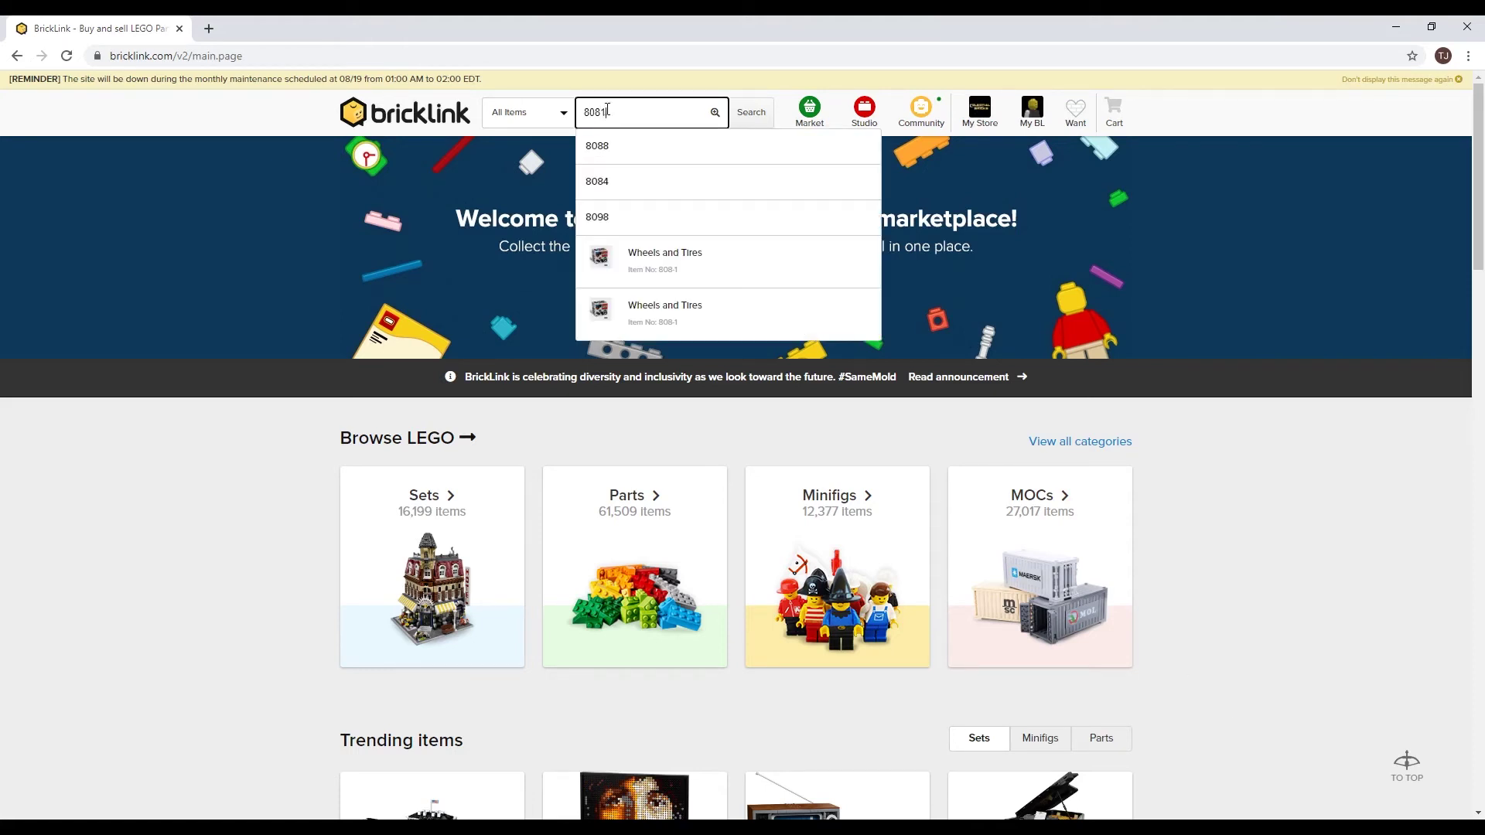
key("Return")
scroll(557, 438, "down", 3)
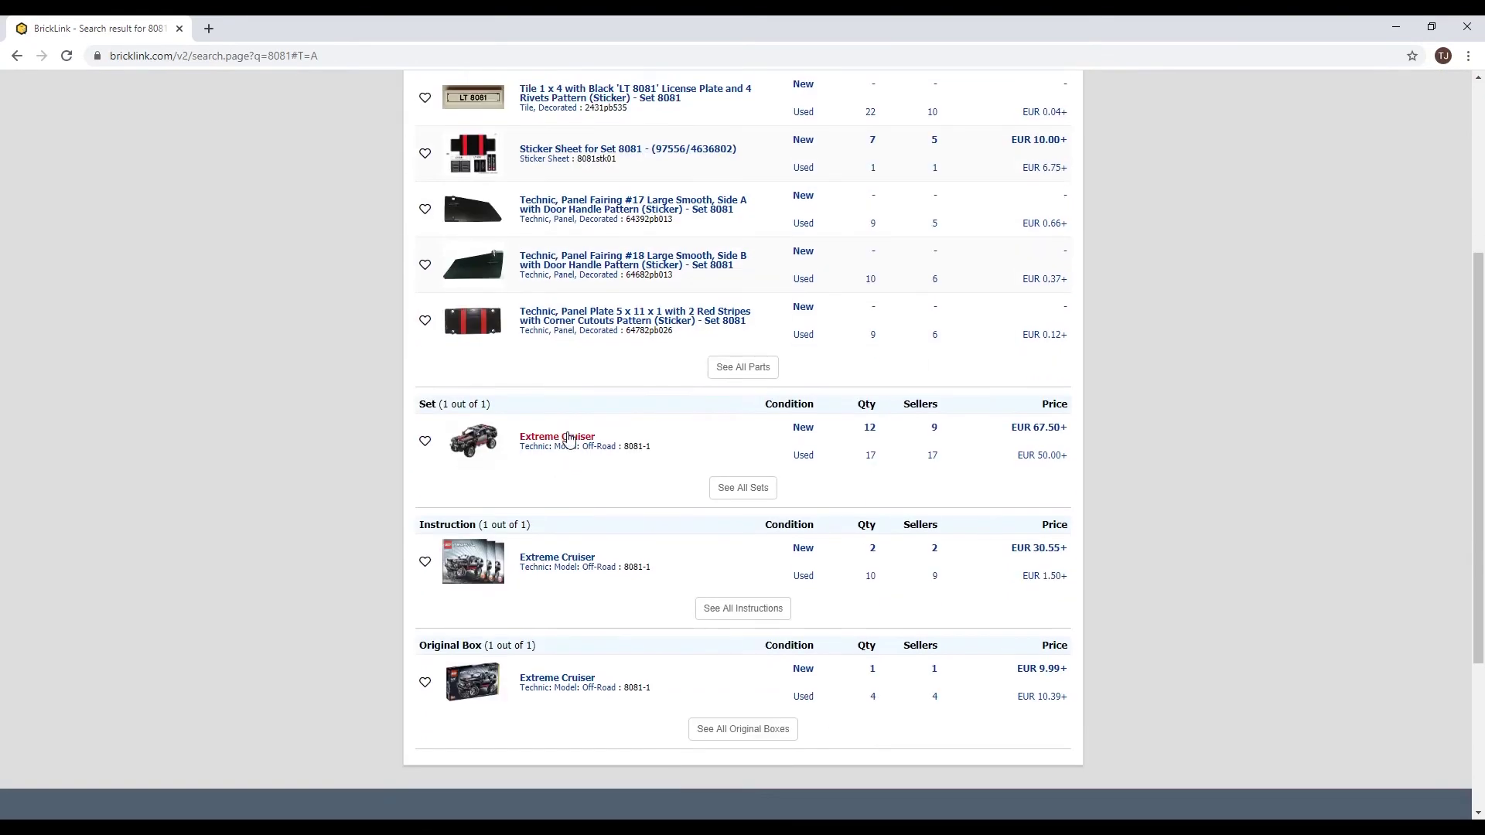
left_click(568, 439)
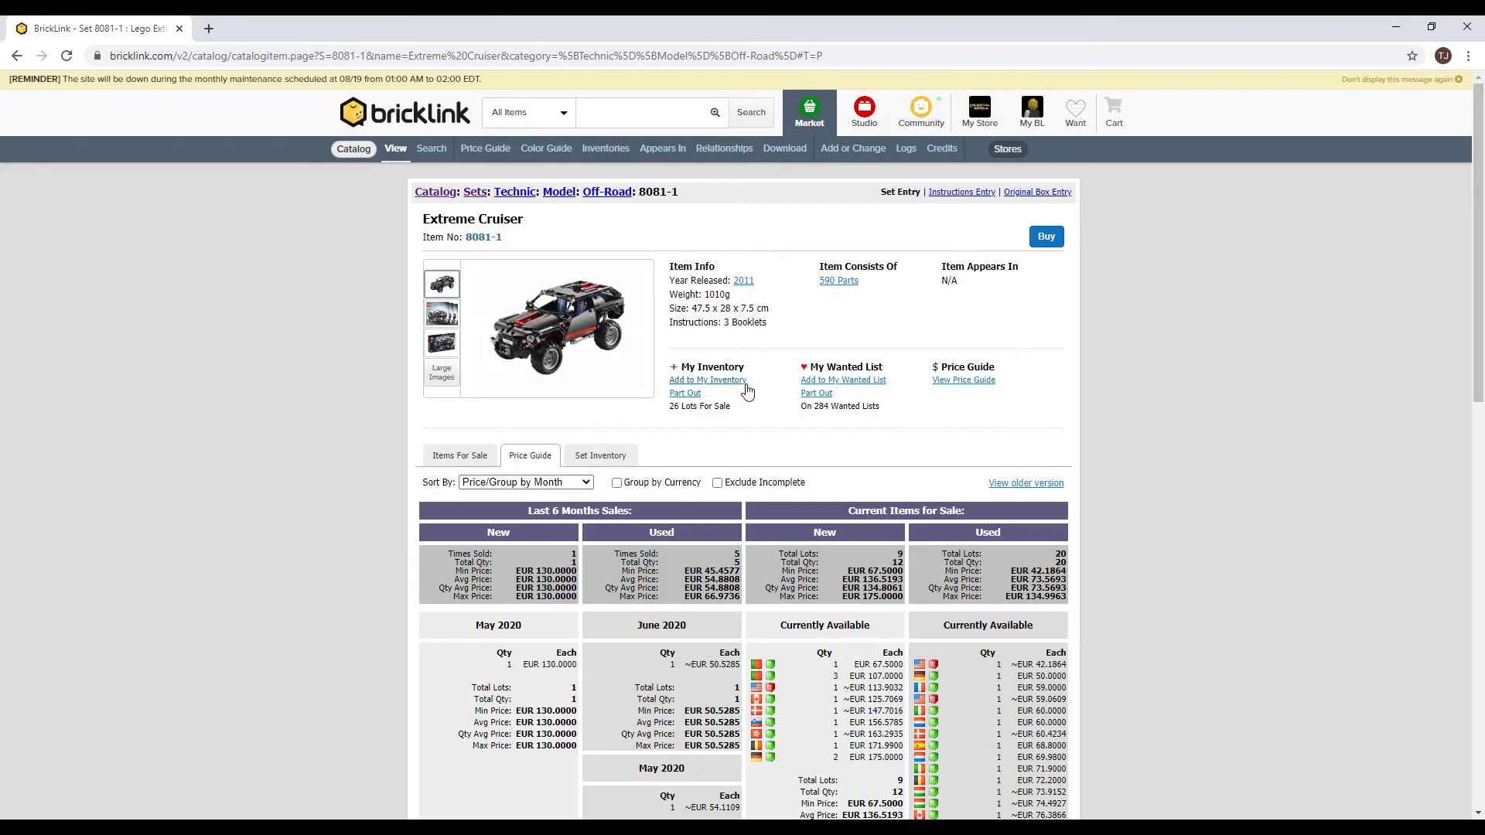
- Open the form for adding the Extreme Cruiser set to the store inventory and look through its fields
left_click(706, 381)
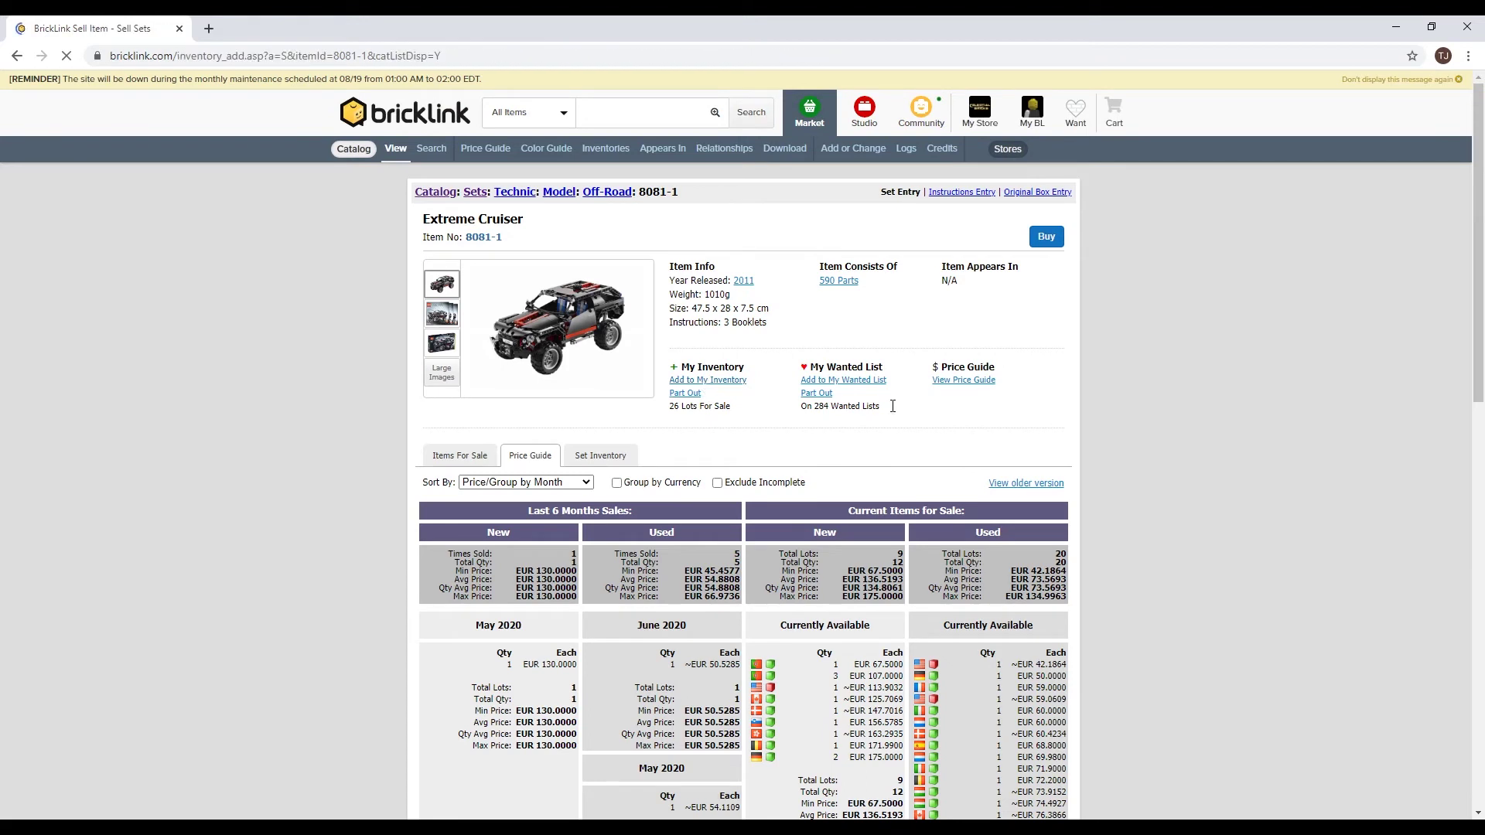
scroll(890, 406, "down", 6)
scroll(889, 406, "down", 7)
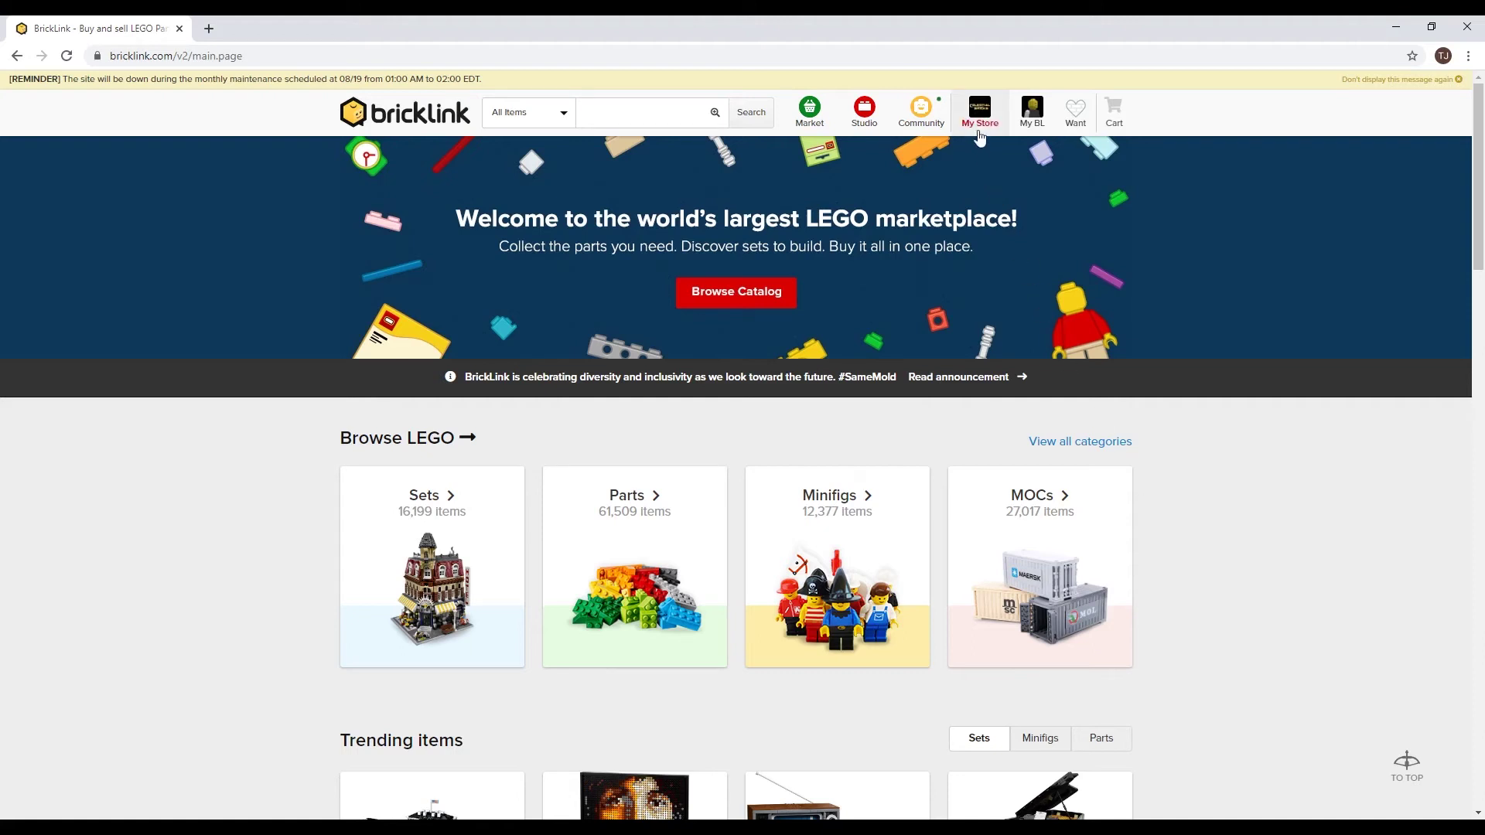
- Start adding an inventory item of type Sets from the store pages and examine the item entry form
mouse_move(978, 122)
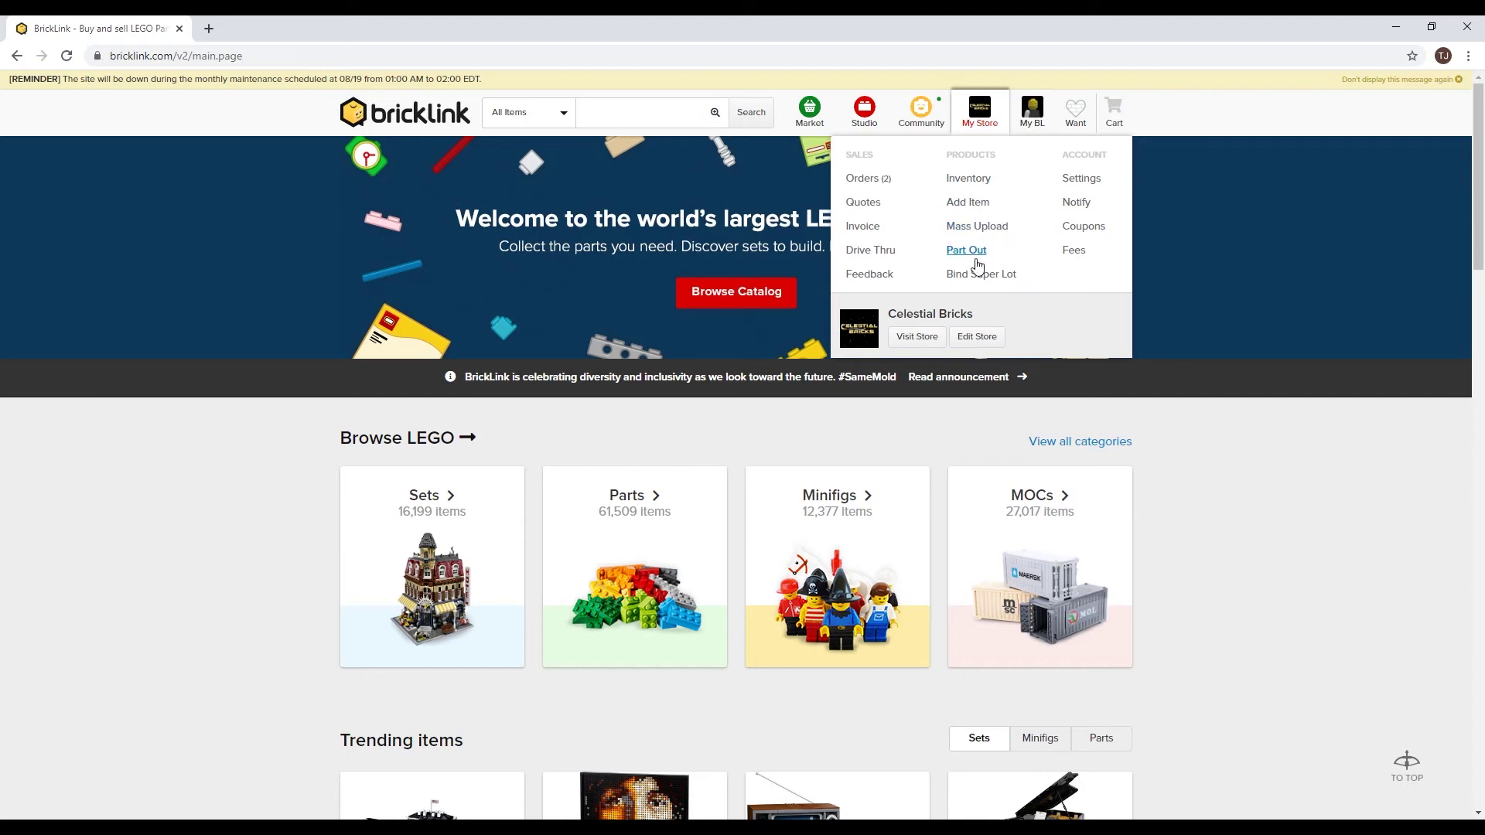
left_click(980, 203)
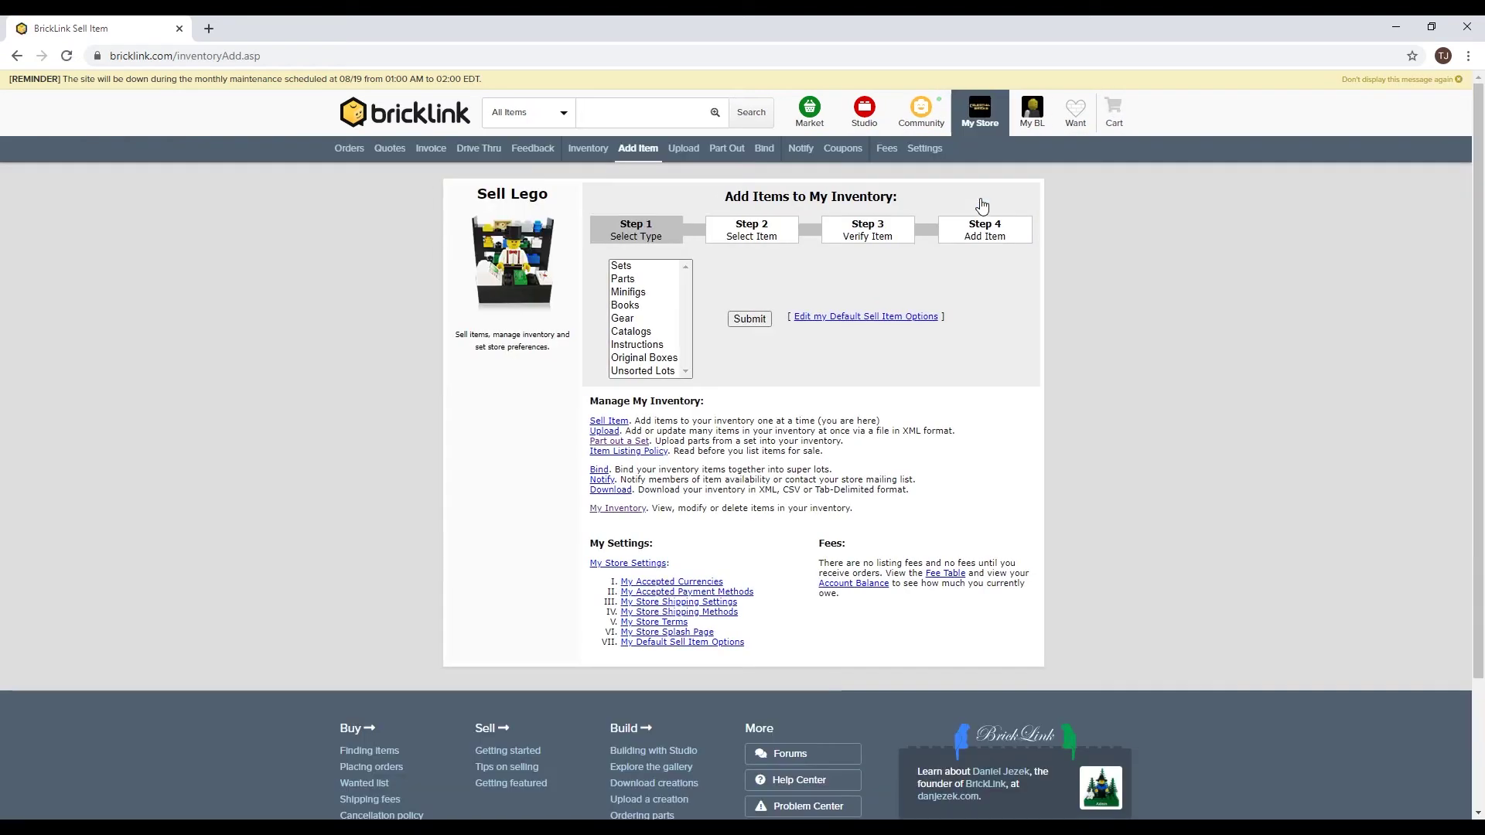
left_click(623, 270)
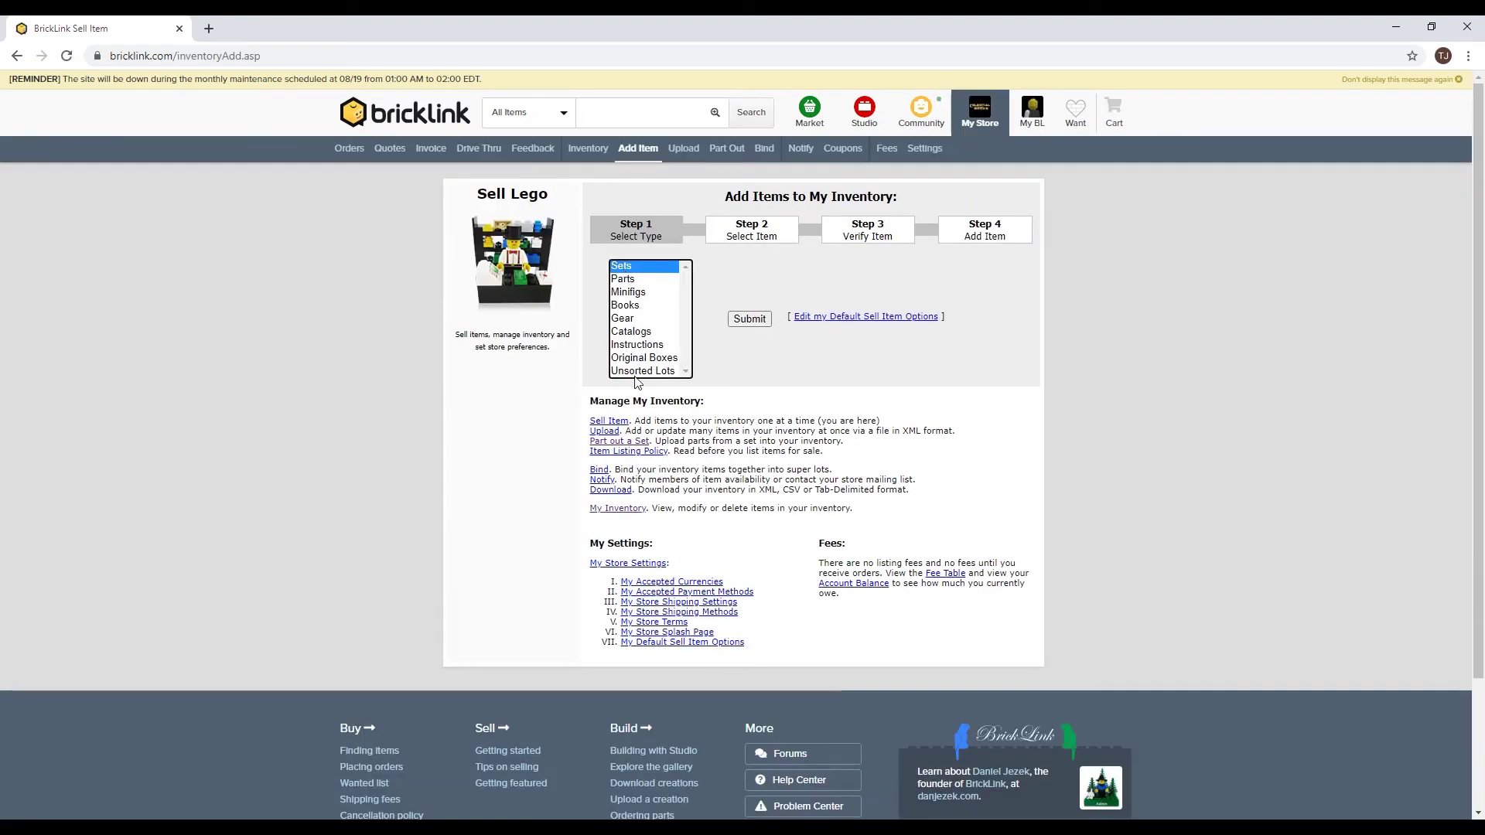
left_click(761, 320)
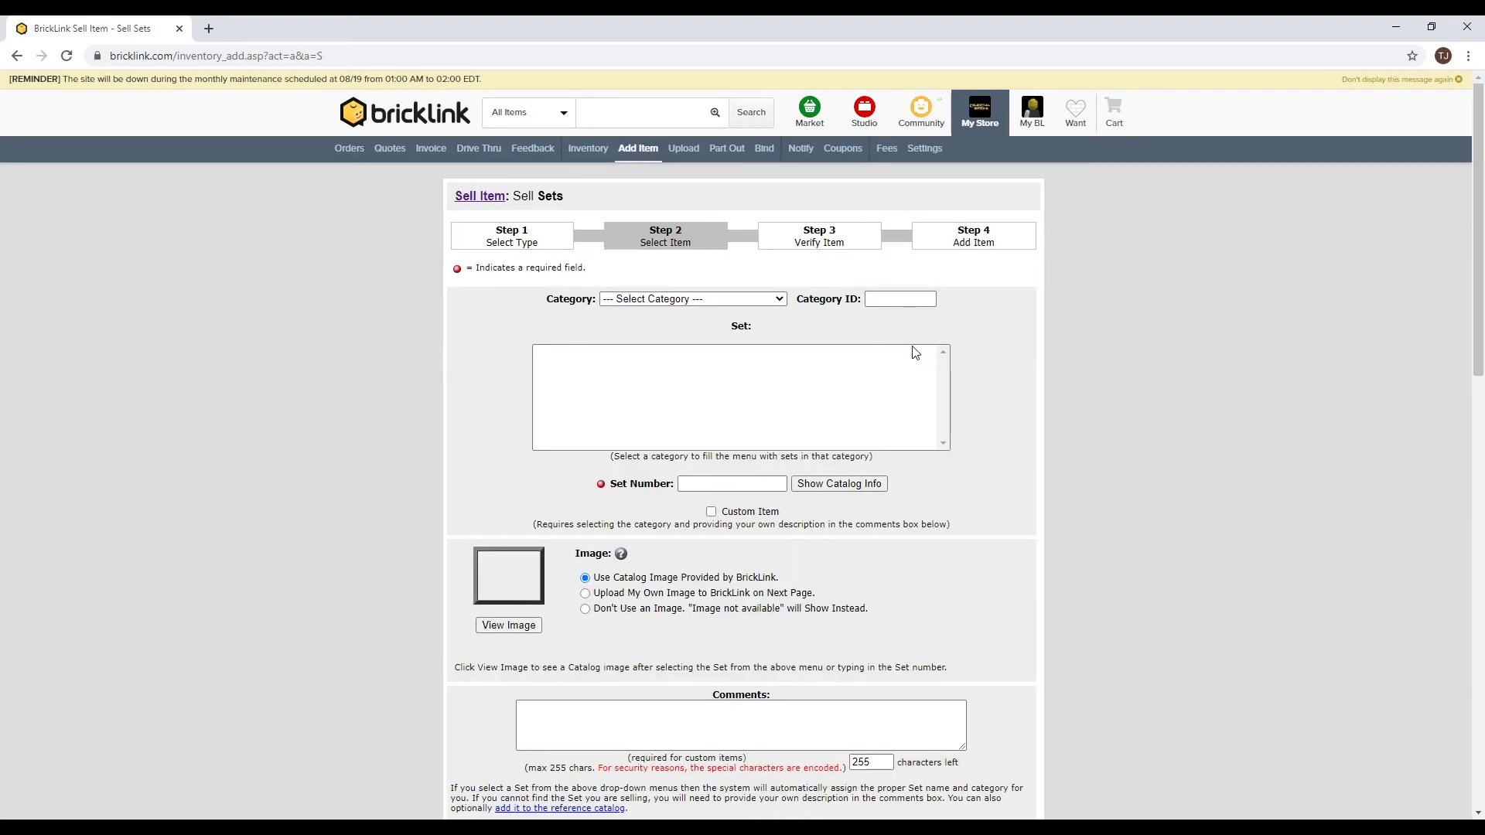
scroll(916, 353, "down", 3)
scroll(927, 352, "down", 7)
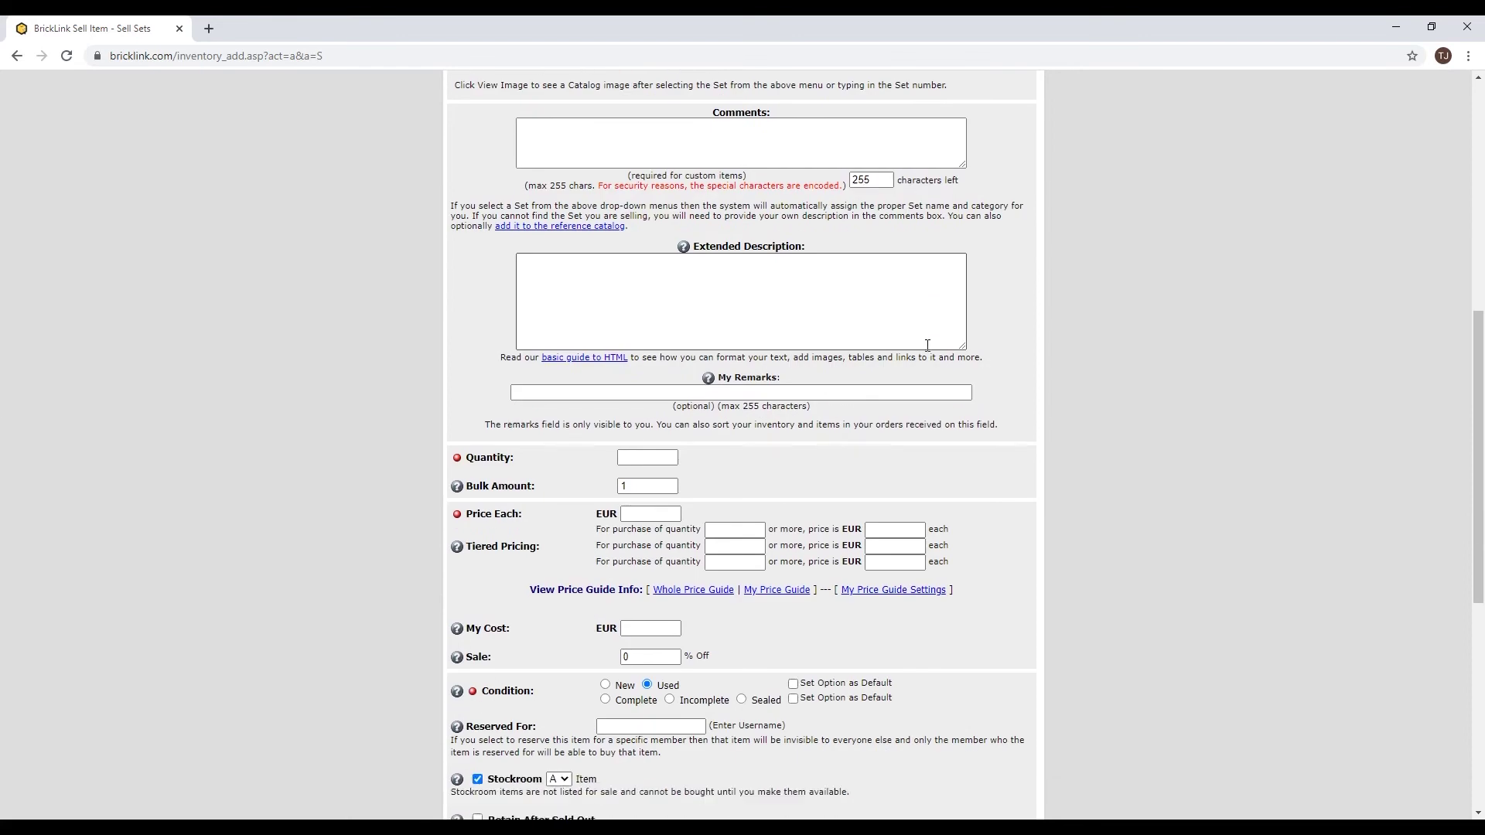
scroll(928, 351, "up", 8)
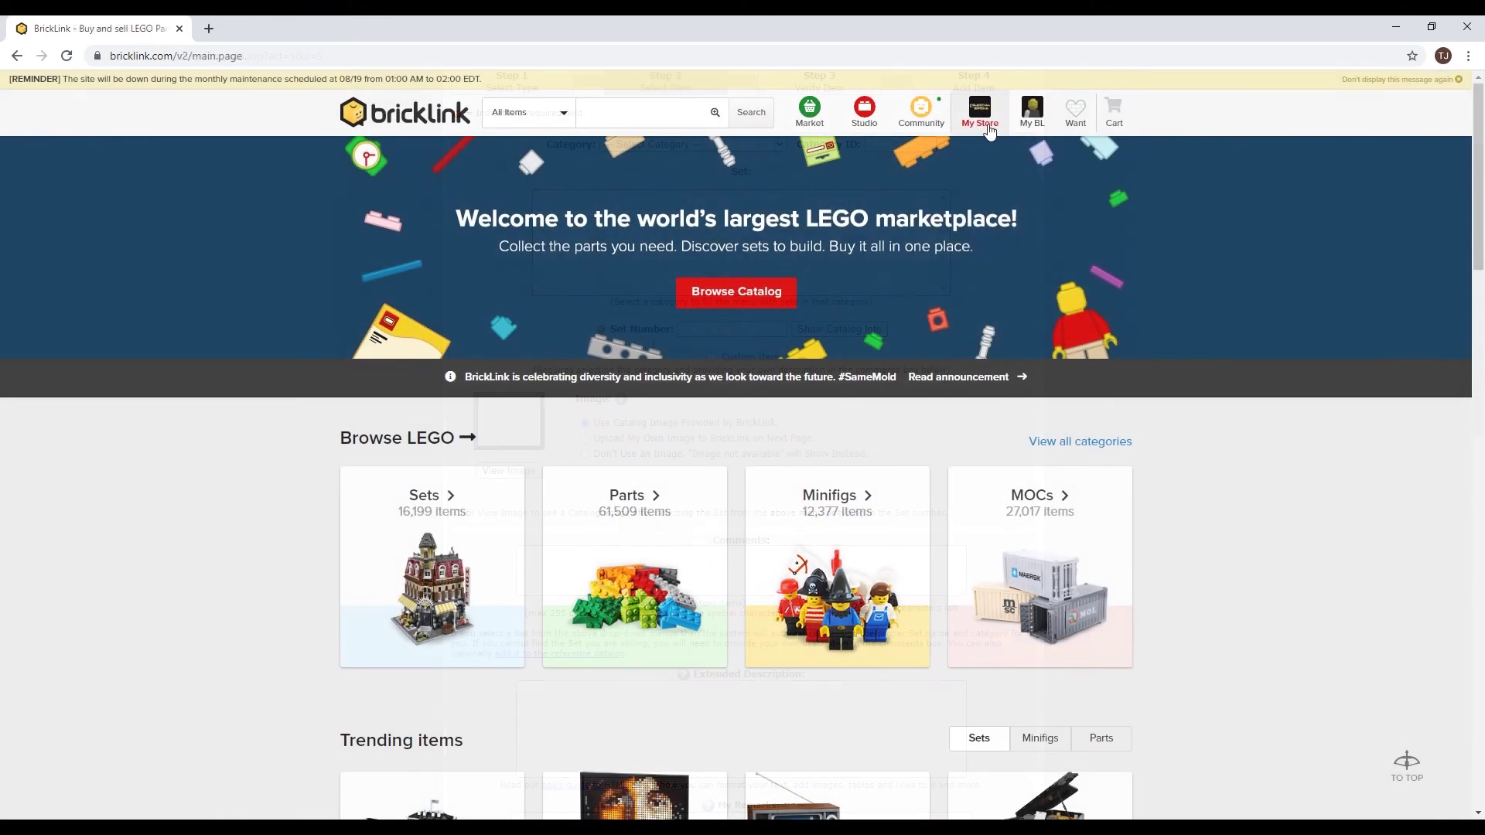
- Open the store's Part Out page and examine the options for parting out a set into inventory
mouse_move(979, 113)
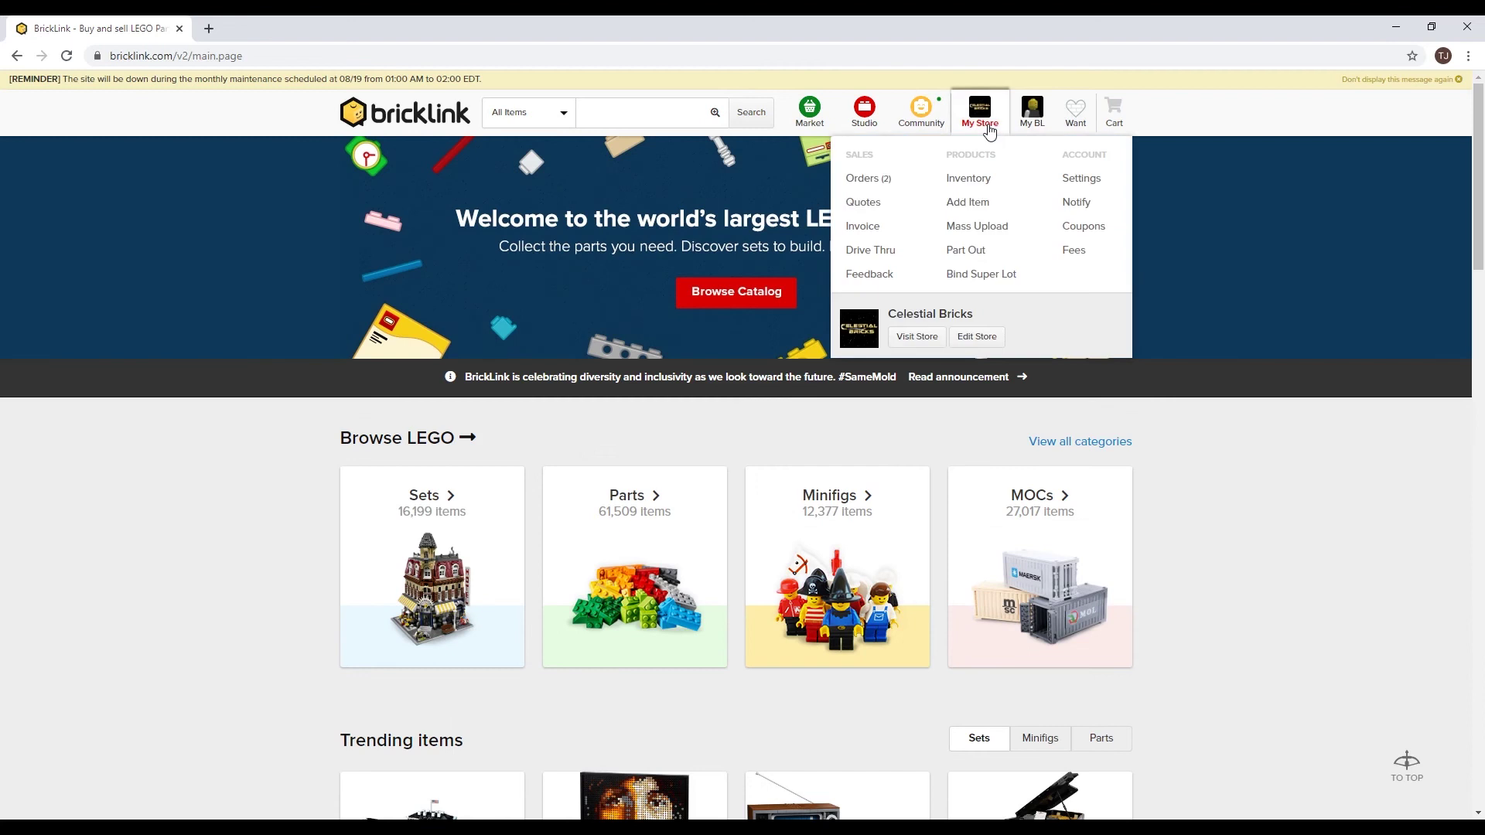
left_click(966, 250)
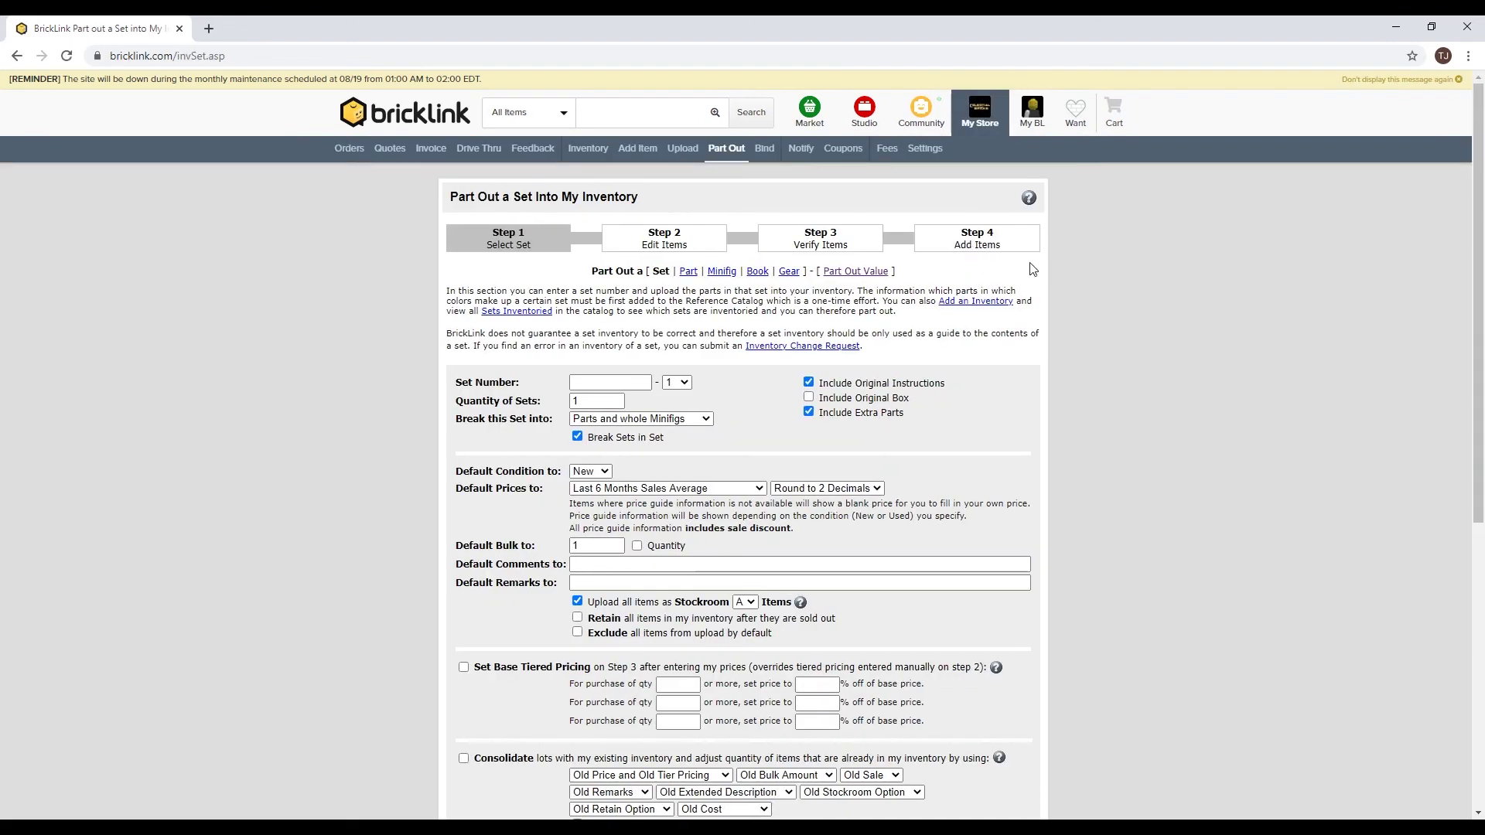
scroll(1063, 272, "down", 3)
scroll(1064, 271, "down", 2)
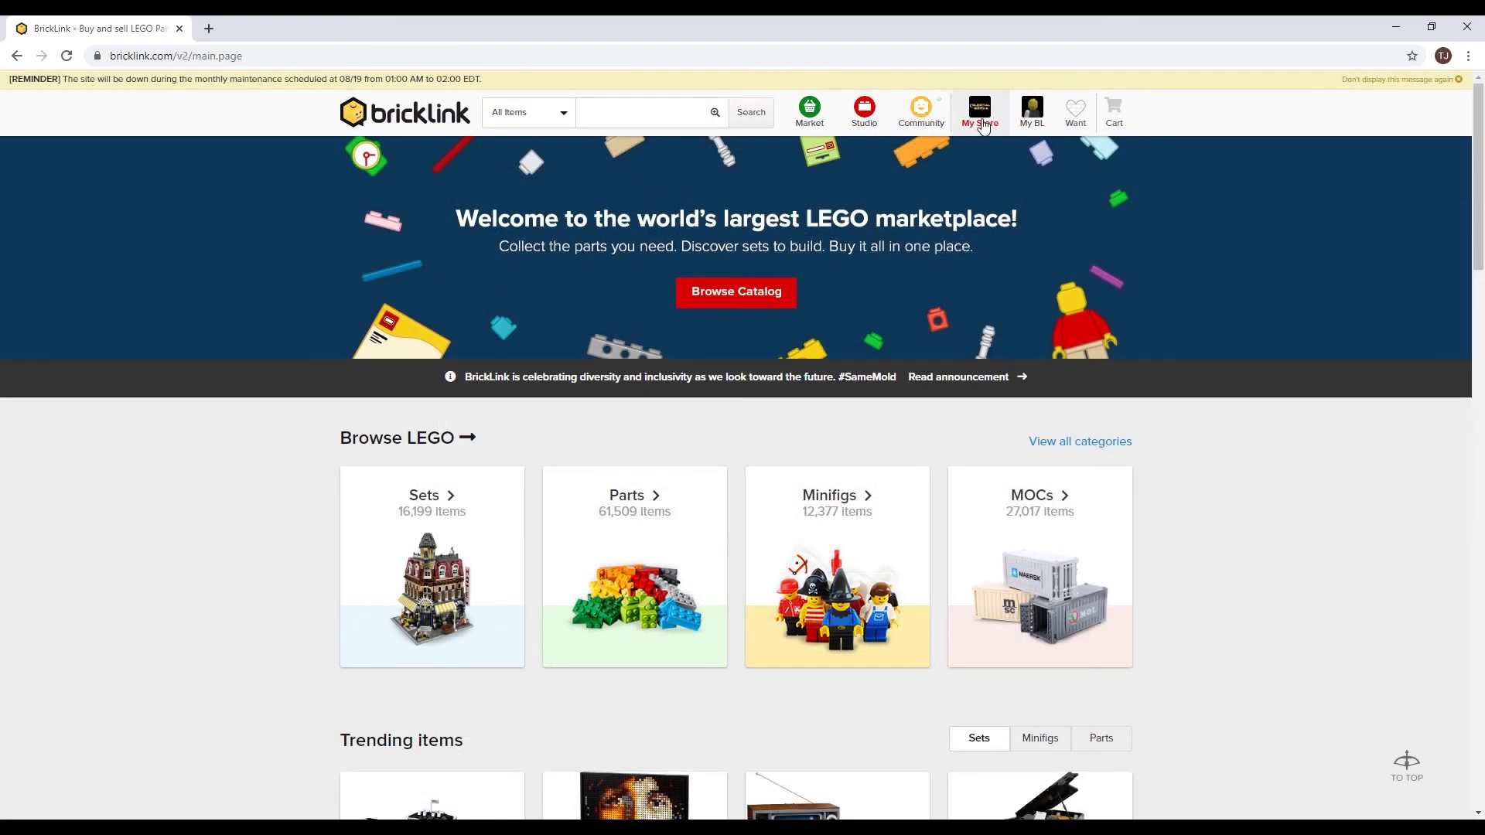
- Open the store's Mass Upload page and examine its XML upload and update sections
mouse_move(980, 116)
left_click(991, 227)
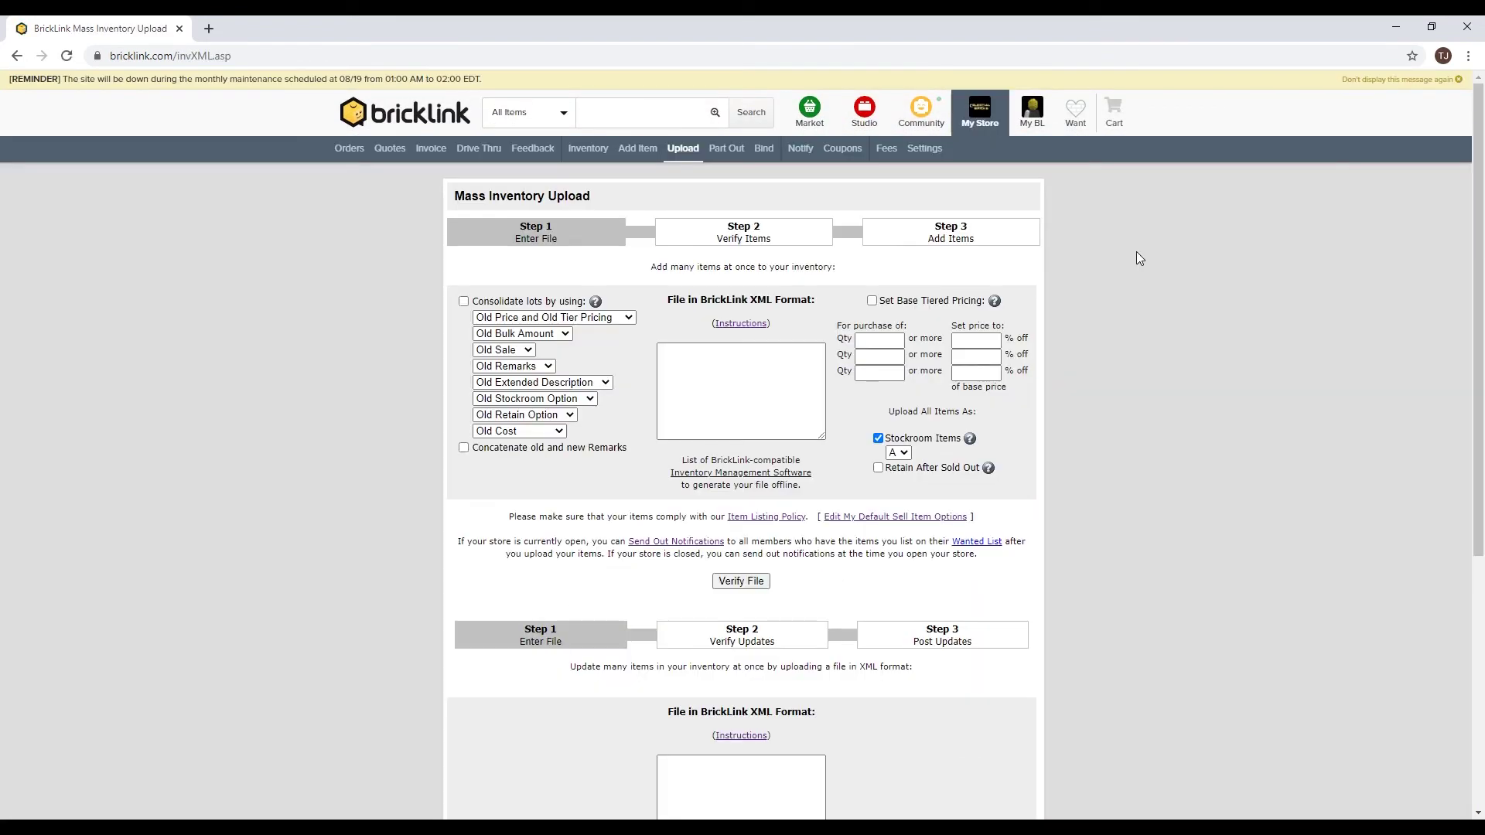
scroll(1145, 253, "down", 5)
scroll(1147, 261, "up", 5)
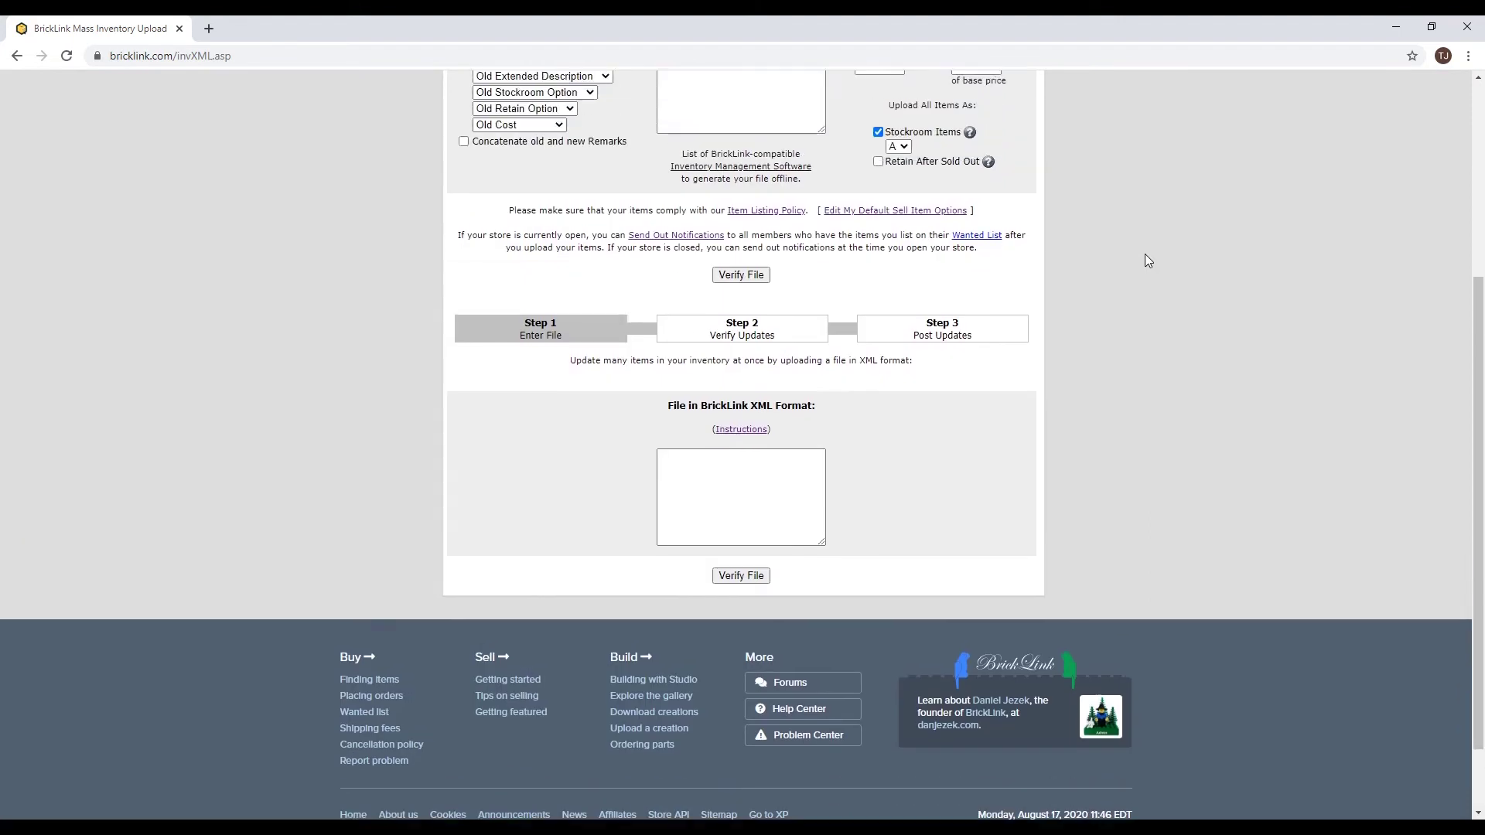